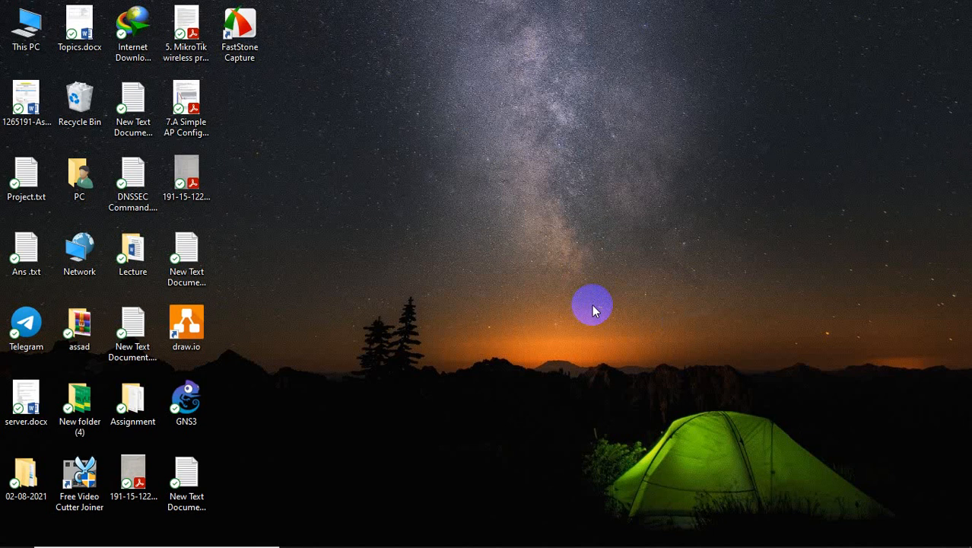
# Step: Switch to the ADDS virtual machine session and reposition its Server Manager window on the desktop
pyautogui.moveTo(592, 543)
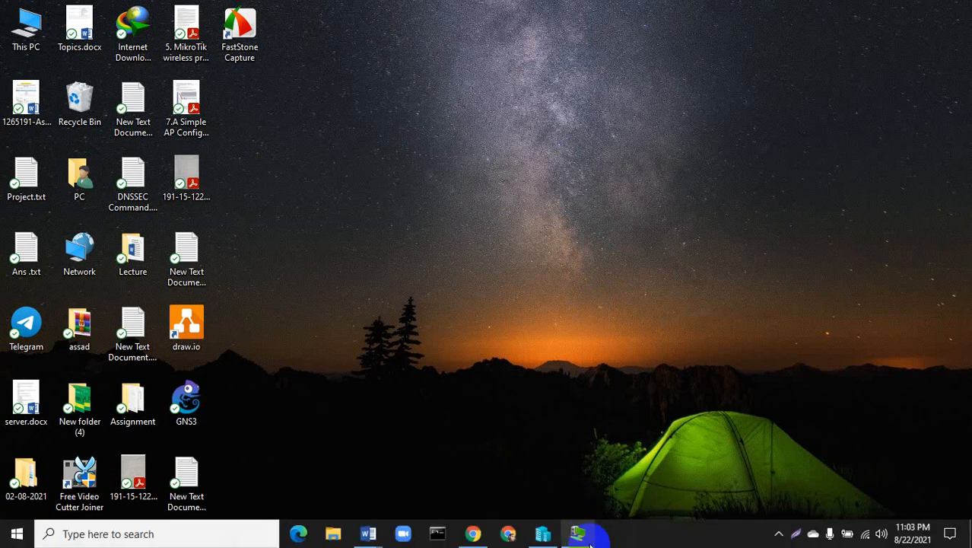
pyautogui.click(582, 535)
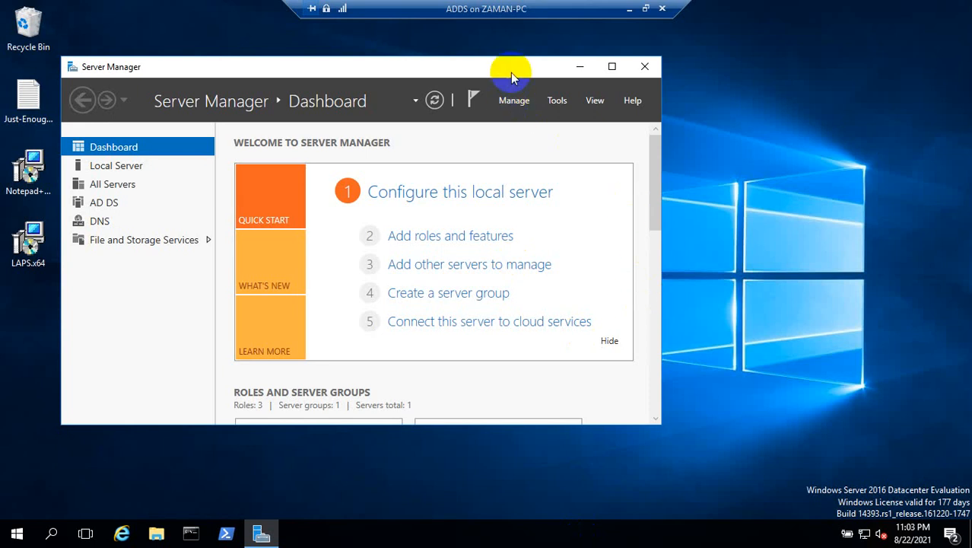
pyautogui.moveTo(510, 72); pyautogui.dragTo(631, 69)
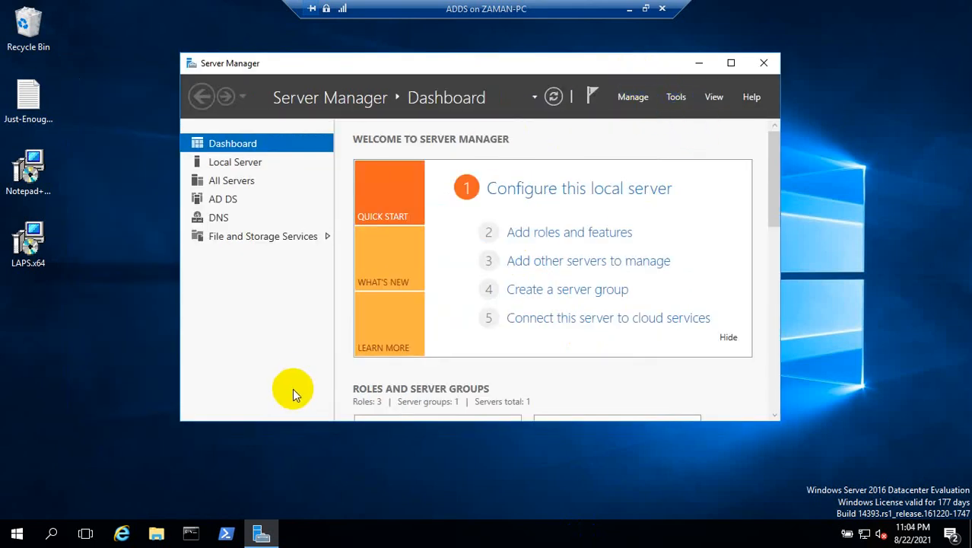
# Step: Open Active Directory Users and Computers by running dsa.msc in Command Prompt, and expand the abc.local domain
pyautogui.click(680, 105)
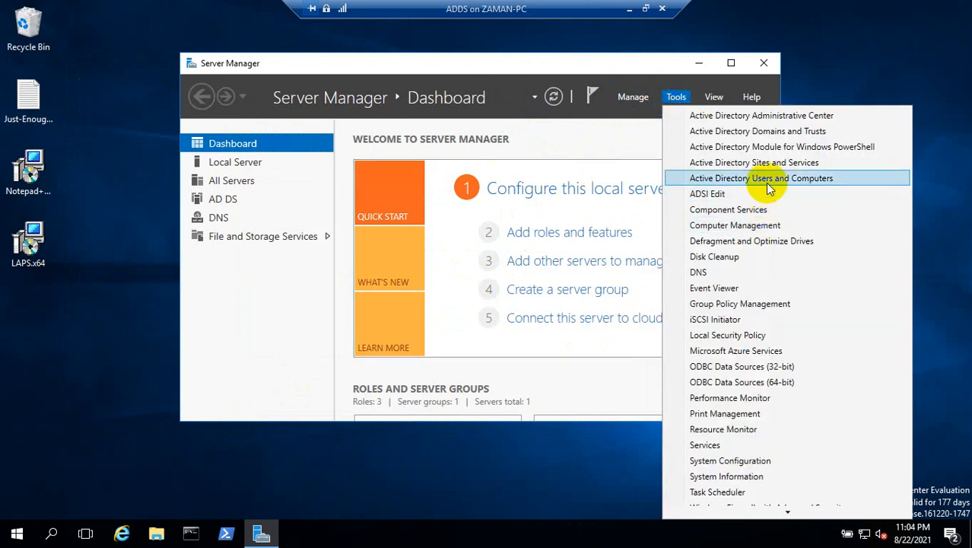
pyautogui.click(412, 463)
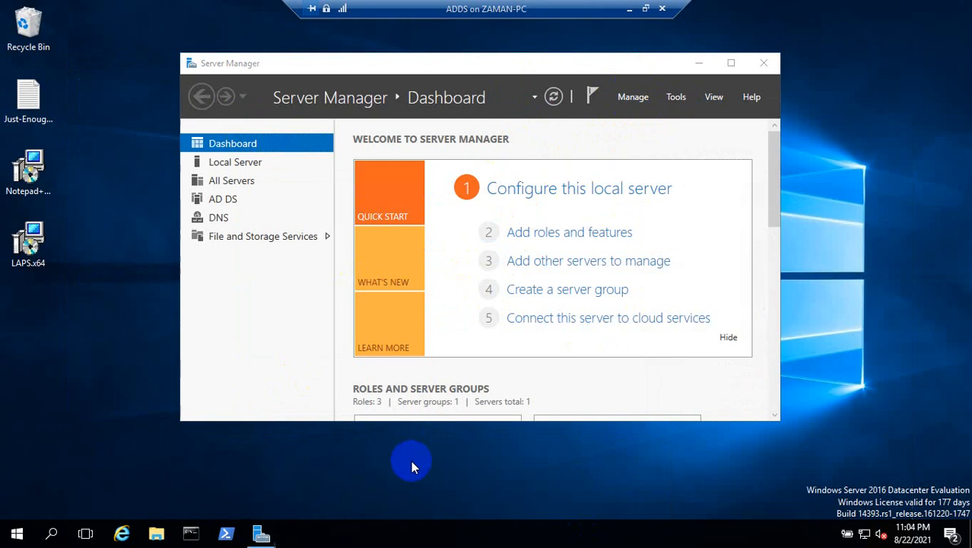
pyautogui.click(203, 536)
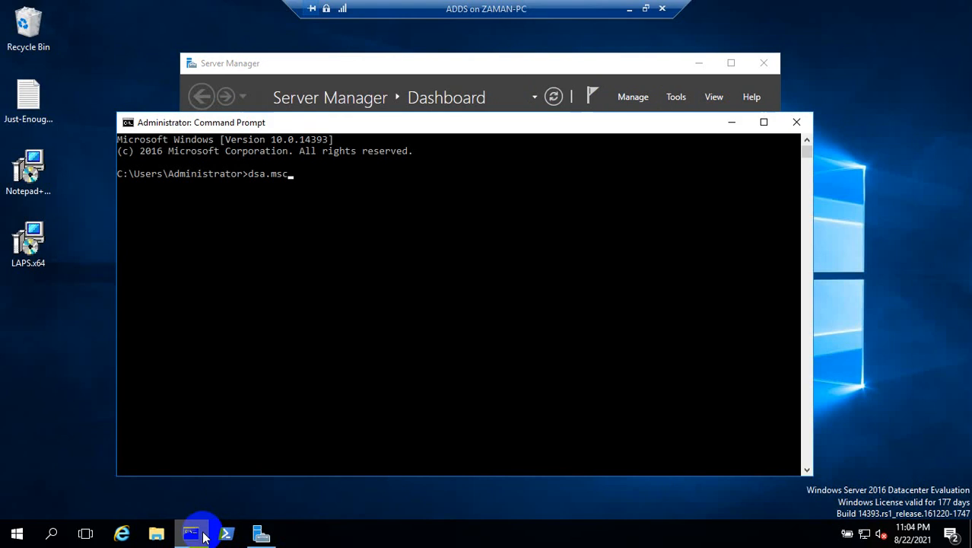
pyautogui.write('dsa.msc')
pyautogui.press('Return')
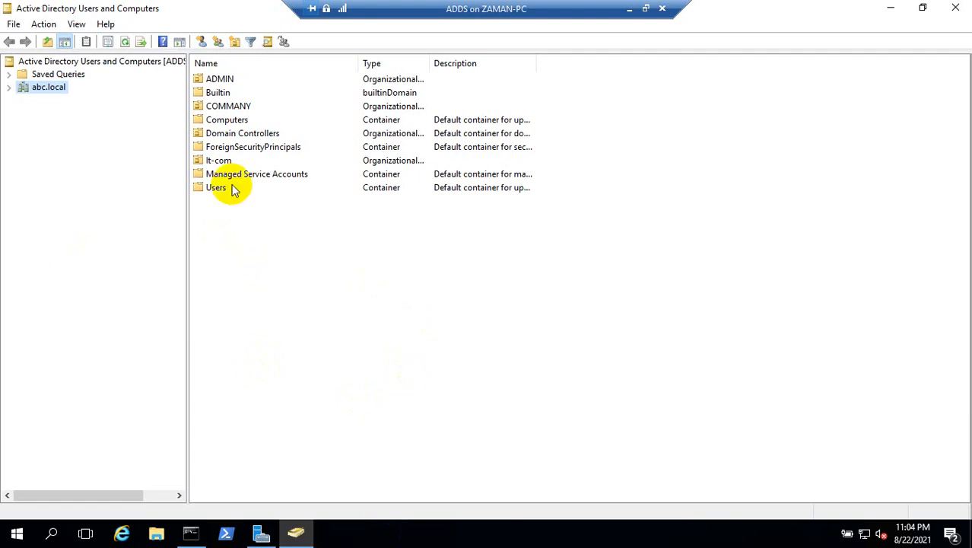
pyautogui.click(9, 88)
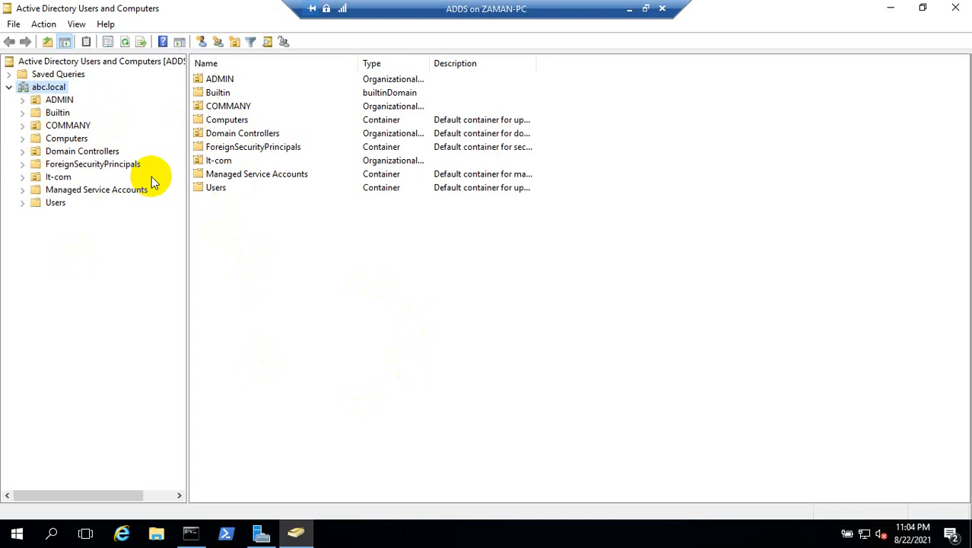
# Step: Try to delete the ADMIN organizational unit under abc.local
pyautogui.rightClick(71, 101)
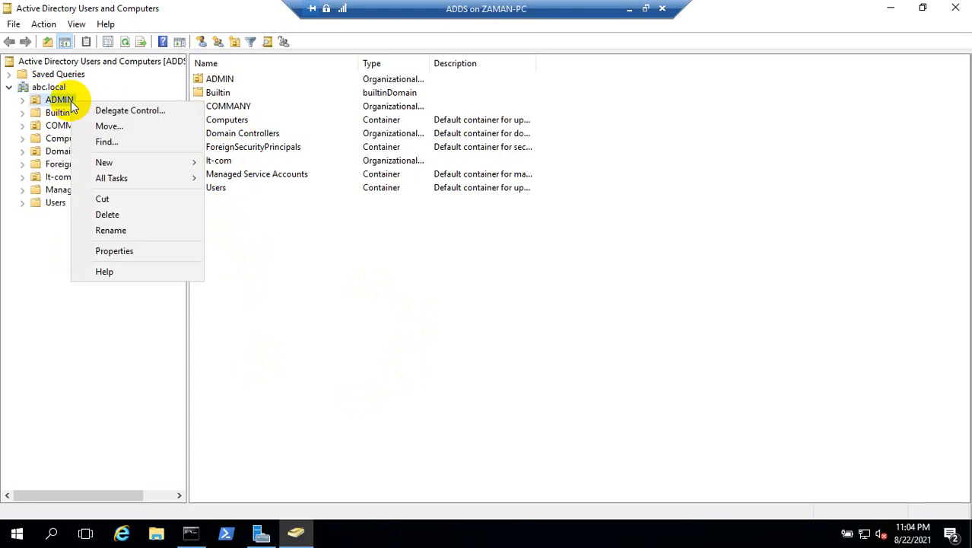
pyautogui.click(112, 212)
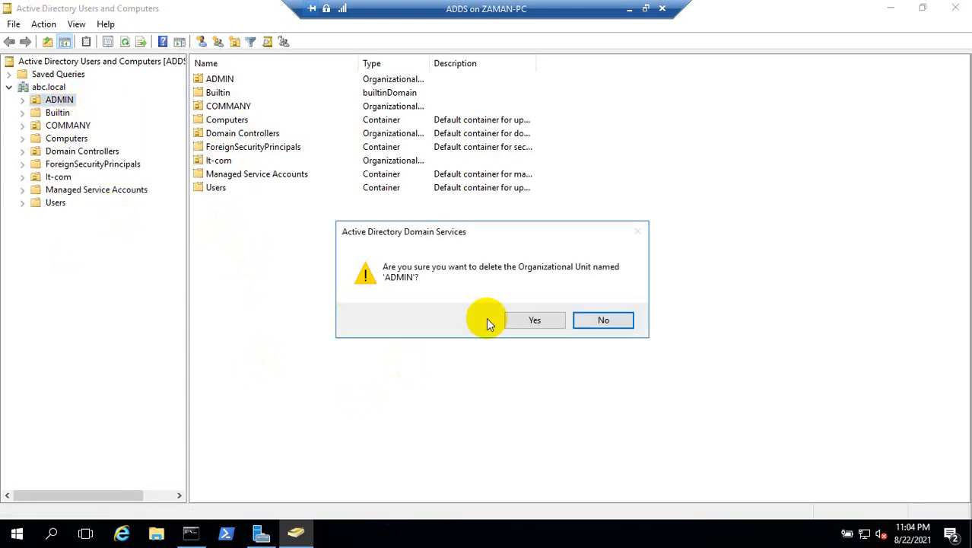
pyautogui.click(517, 320)
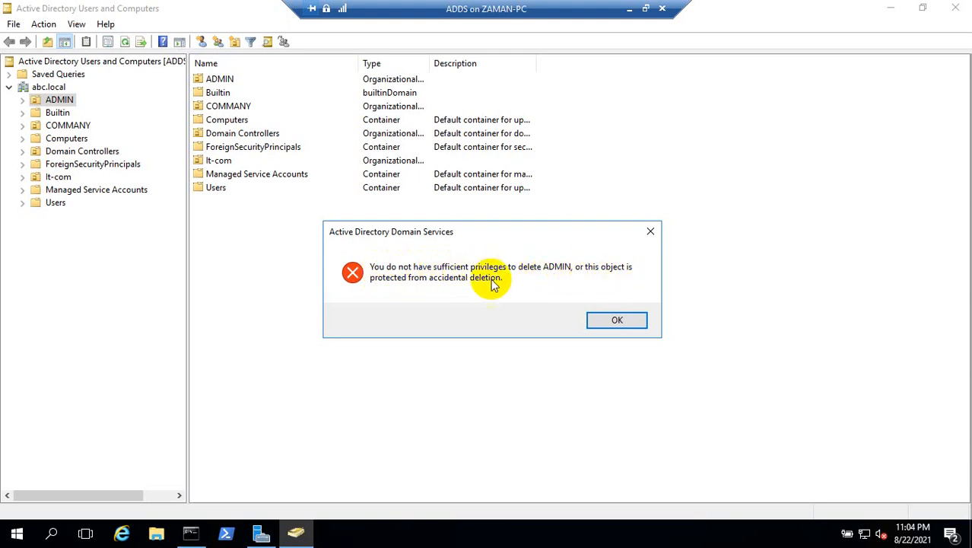
pyautogui.click(624, 320)
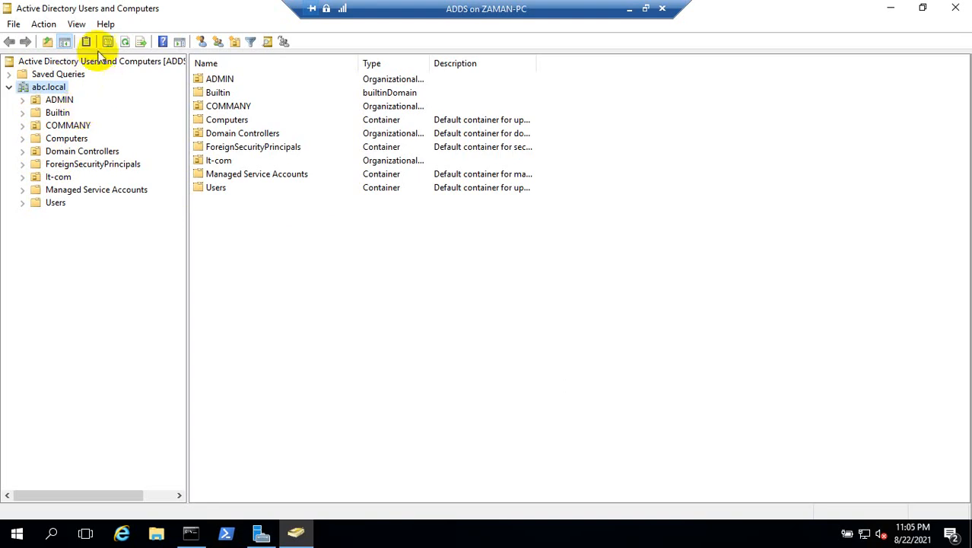
# Step: Enable Advanced Features and turn off accidental-deletion protection for the ADMIN organizational unit
pyautogui.click(77, 25)
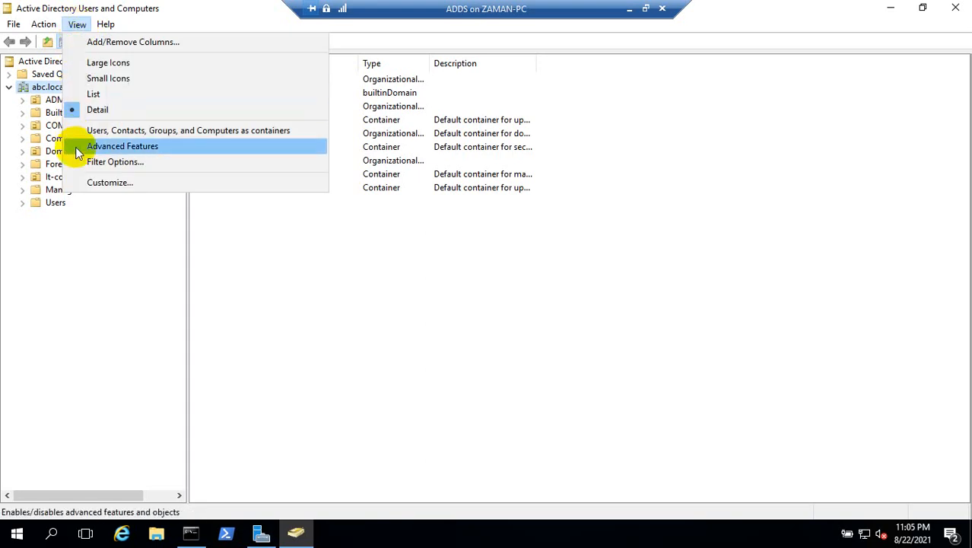
pyautogui.click(122, 146)
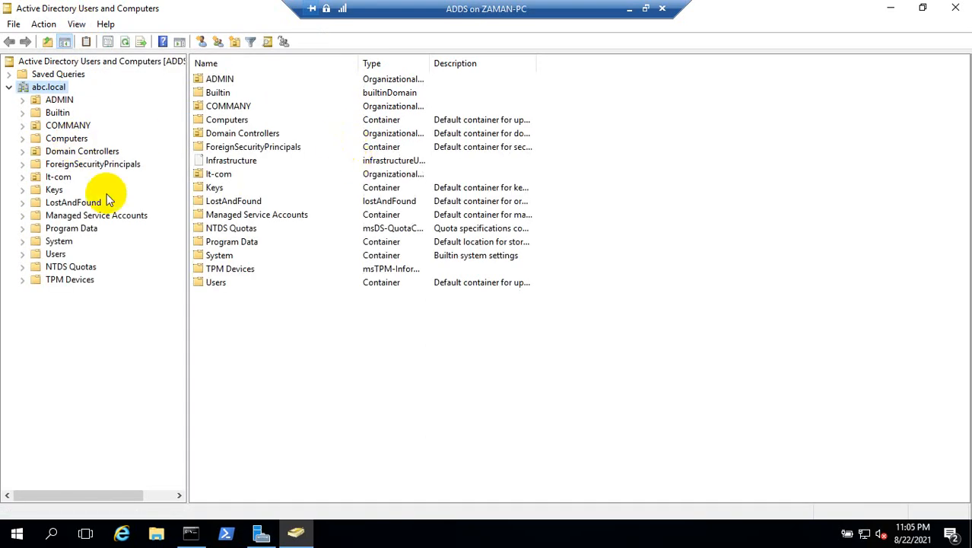
pyautogui.rightClick(70, 99)
pyautogui.click(144, 245)
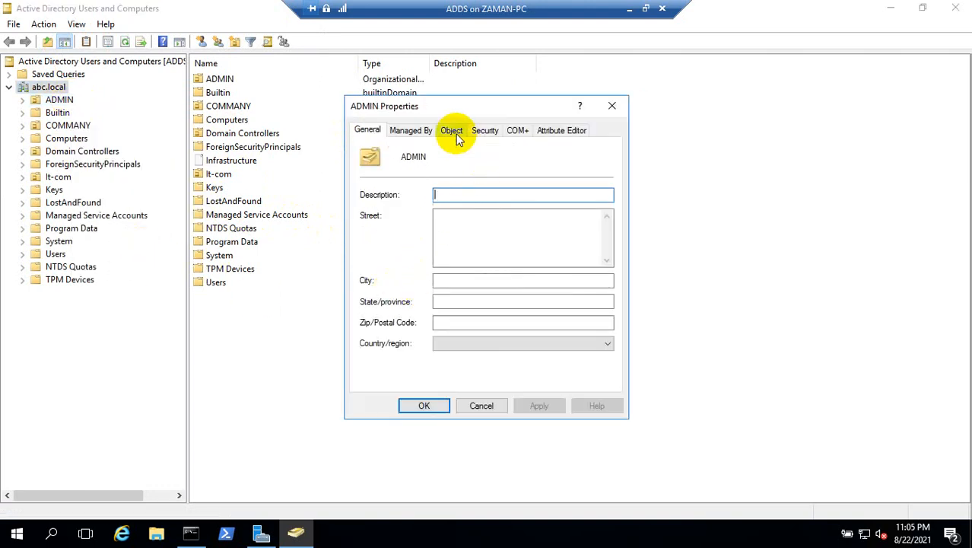
pyautogui.click(456, 134)
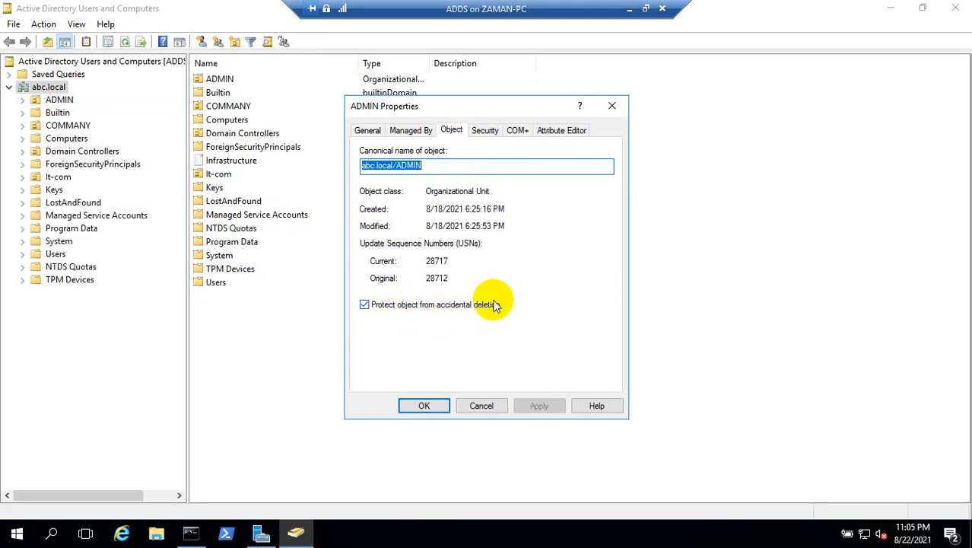
pyautogui.click(366, 305)
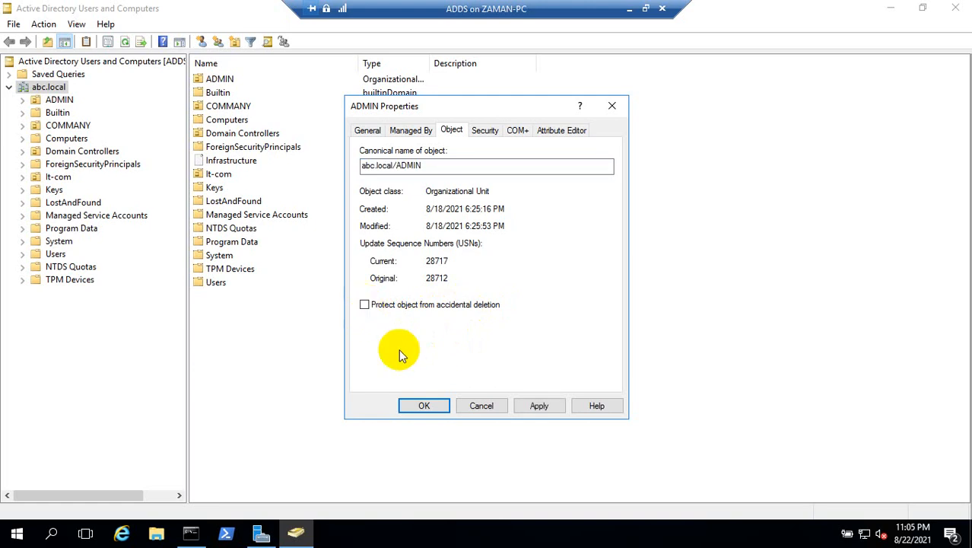
pyautogui.click(420, 403)
# Step: Try to delete the ADMIN organizational unit together with all the objects it contains
pyautogui.rightClick(60, 100)
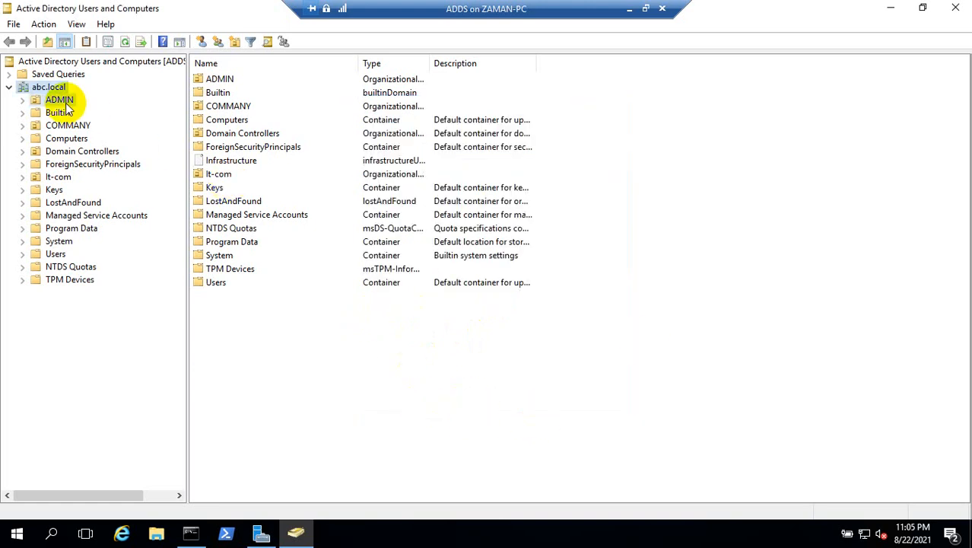
pyautogui.click(126, 216)
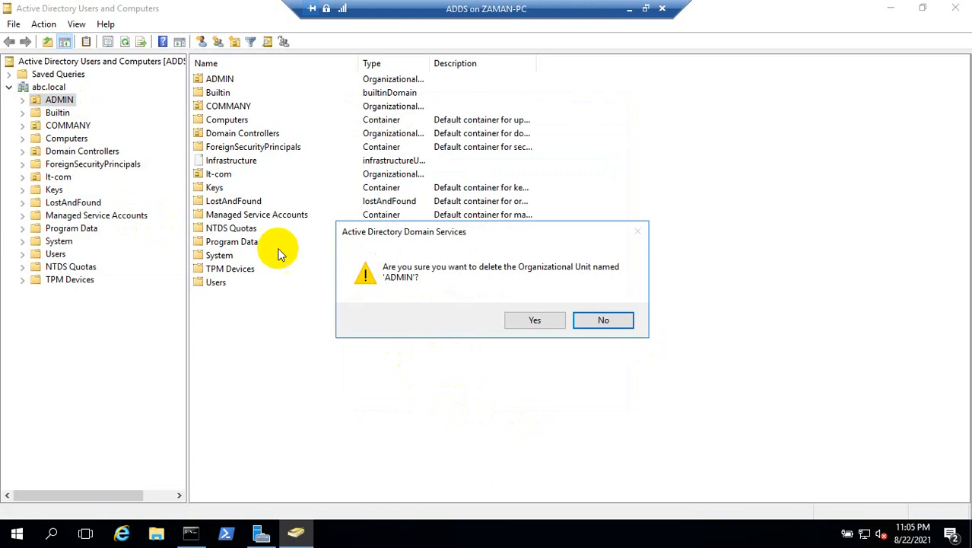
pyautogui.click(534, 323)
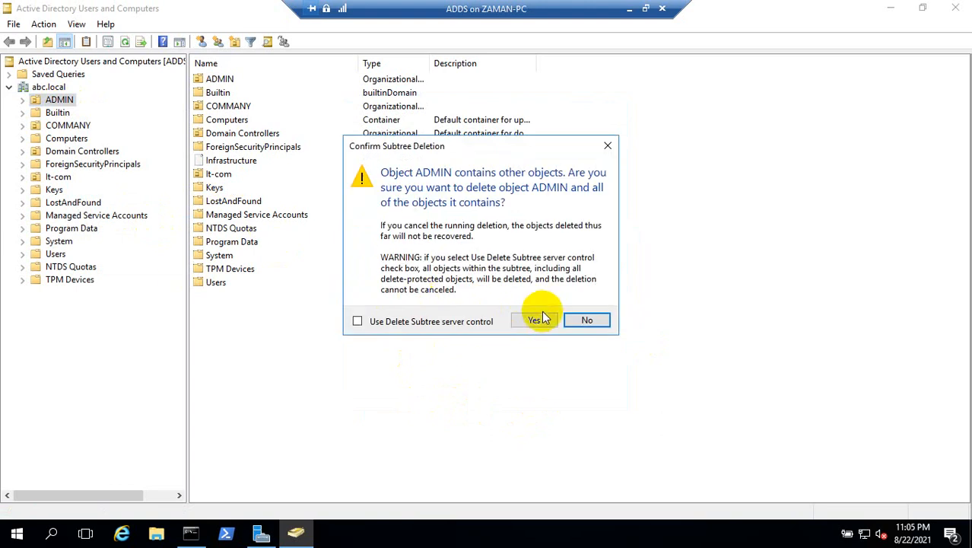
pyautogui.click(539, 321)
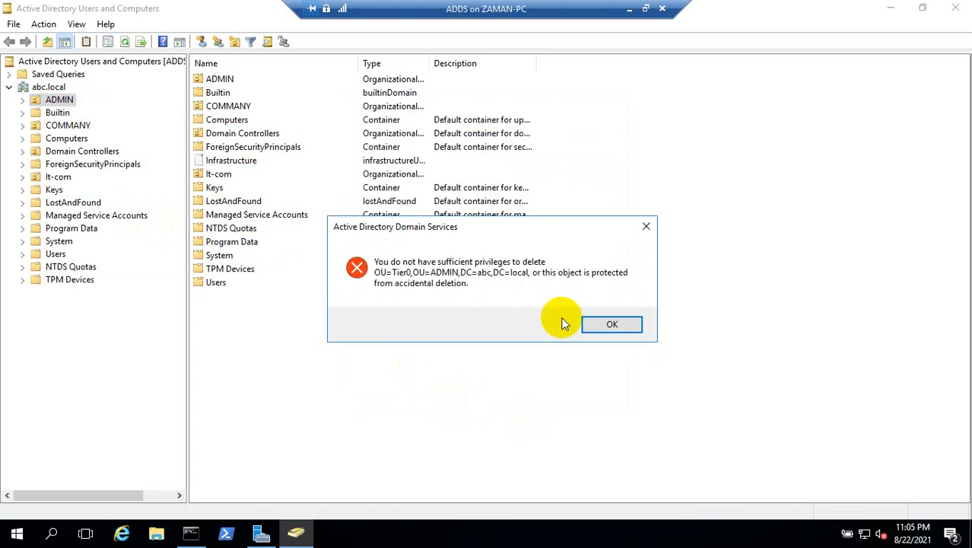
pyautogui.click(611, 324)
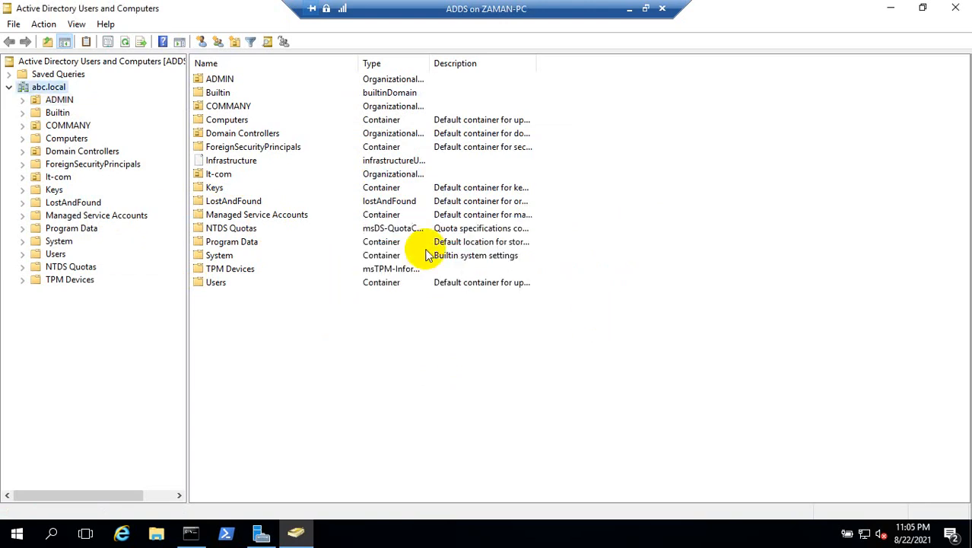
# Step: Expand the ADMIN organizational unit and its Tier0 child in the domain tree
pyautogui.click(53, 101)
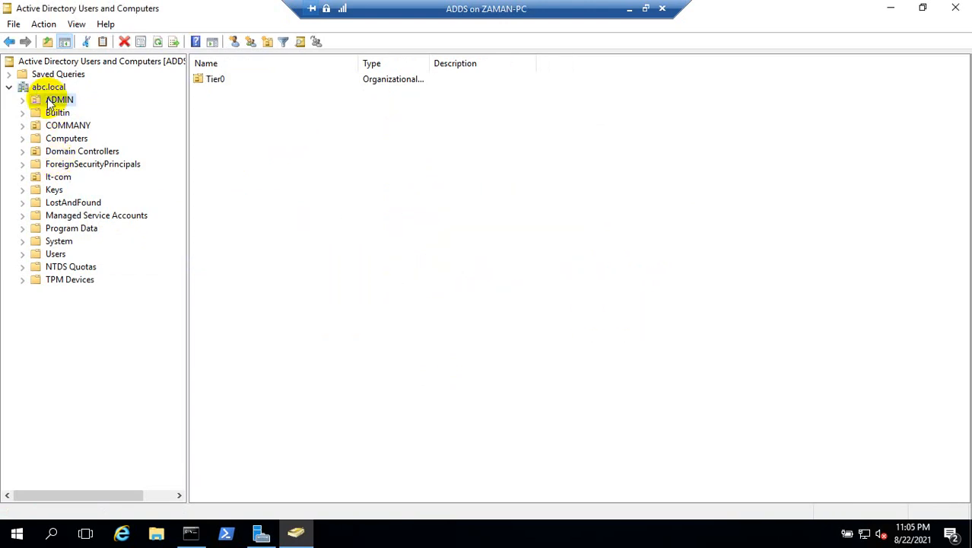
pyautogui.doubleClick(51, 103)
pyautogui.doubleClick(66, 114)
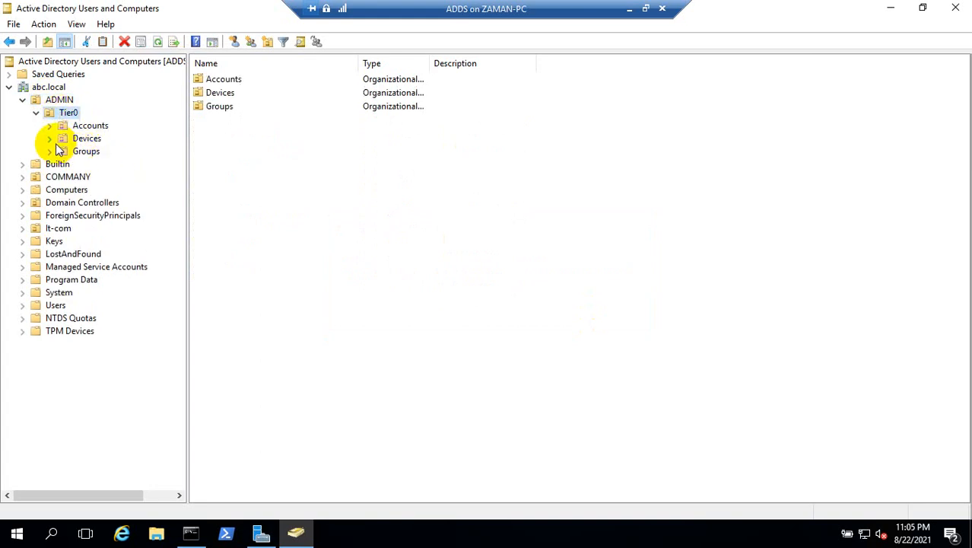
pyautogui.rightClick(64, 122)
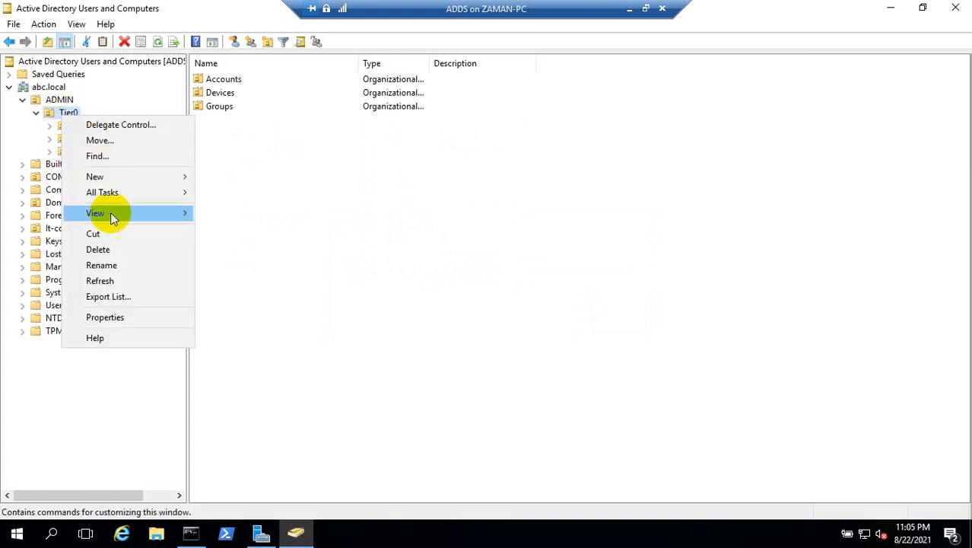
pyautogui.click(262, 313)
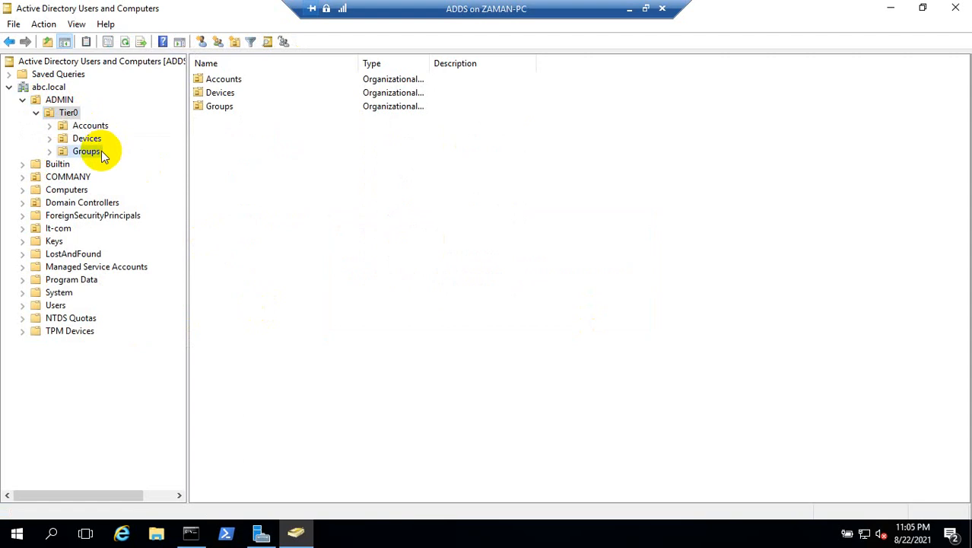
# Step: Turn off accidental-deletion protection for the Groups organizational unit inside Tier0
pyautogui.rightClick(97, 153)
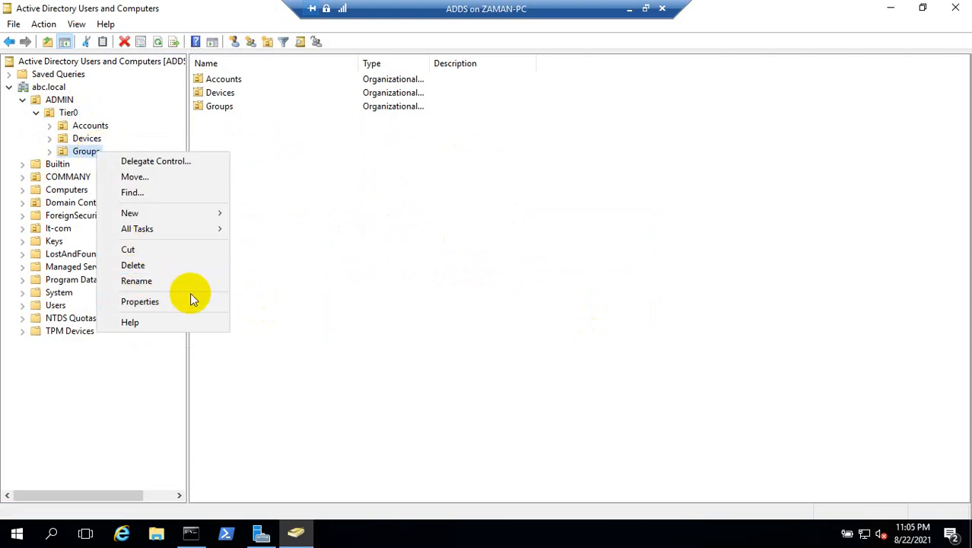
pyautogui.click(172, 301)
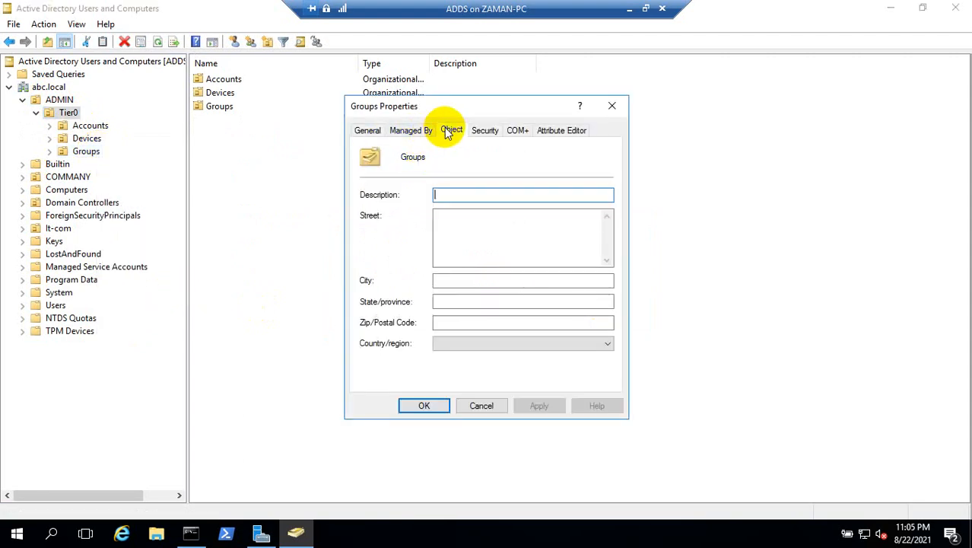
pyautogui.click(451, 130)
pyautogui.click(365, 304)
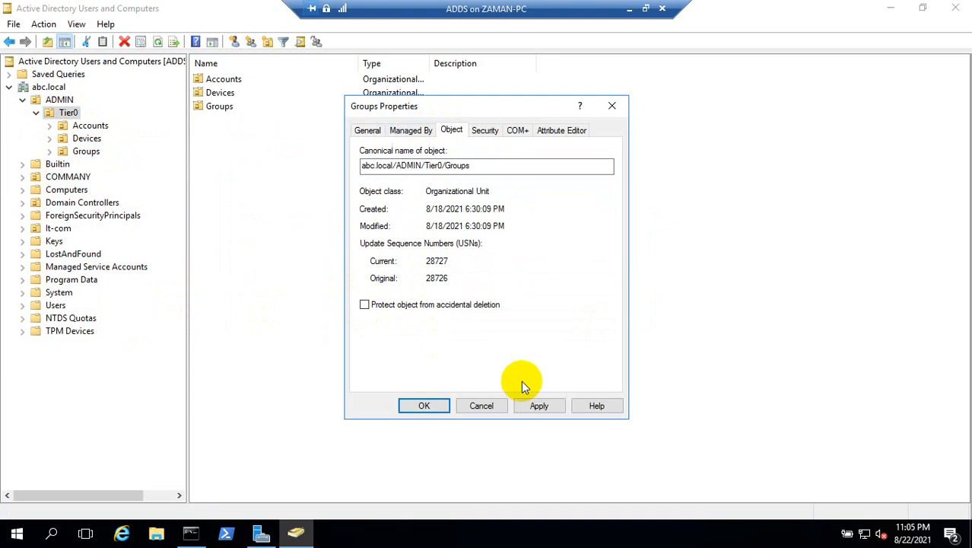
pyautogui.click(539, 406)
pyautogui.click(424, 405)
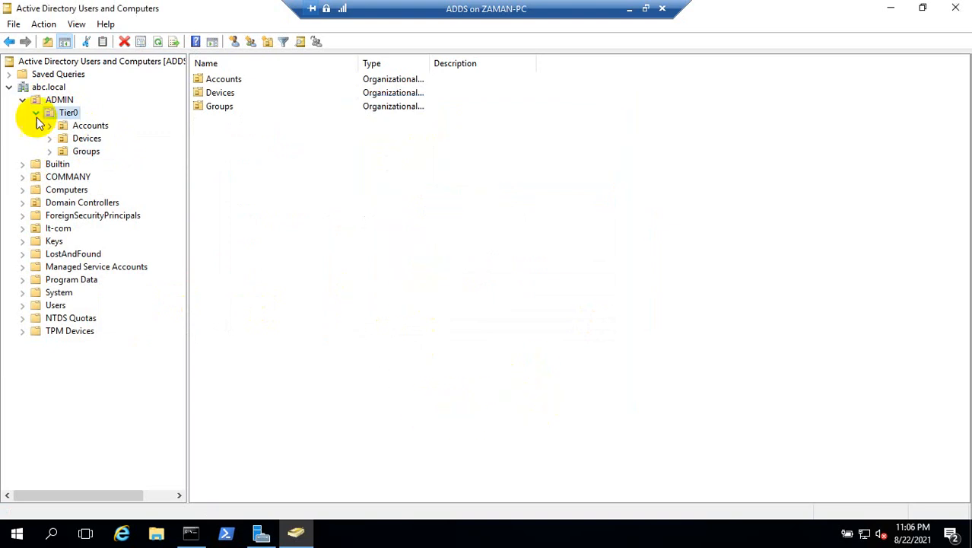
# Step: Turn off accidental-deletion protection for the Devices organizational unit inside Tier0
pyautogui.rightClick(82, 145)
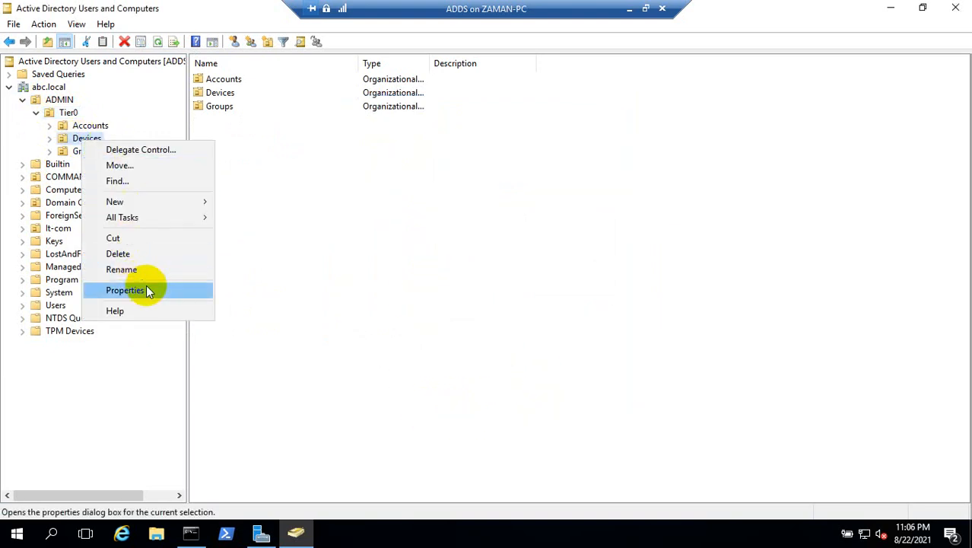
pyautogui.click(144, 289)
pyautogui.click(450, 130)
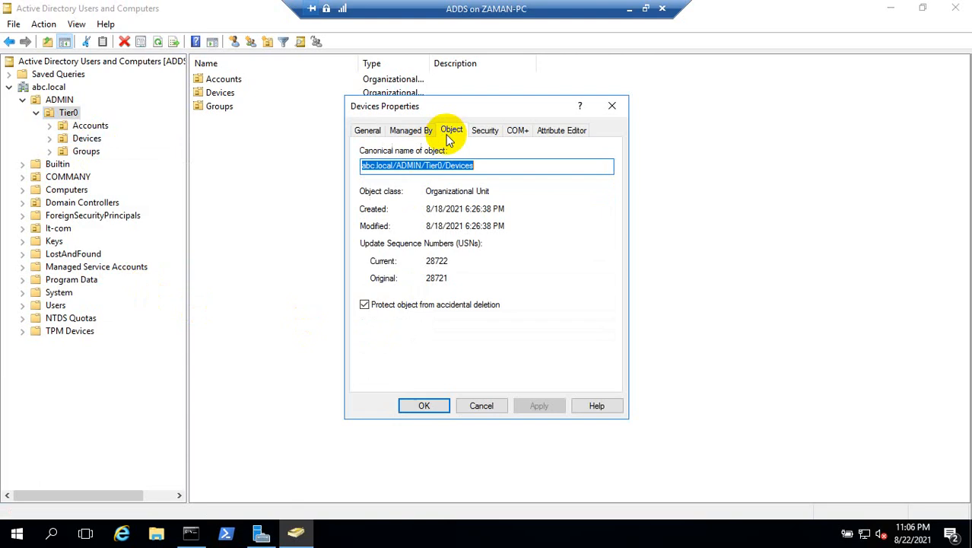
pyautogui.click(407, 304)
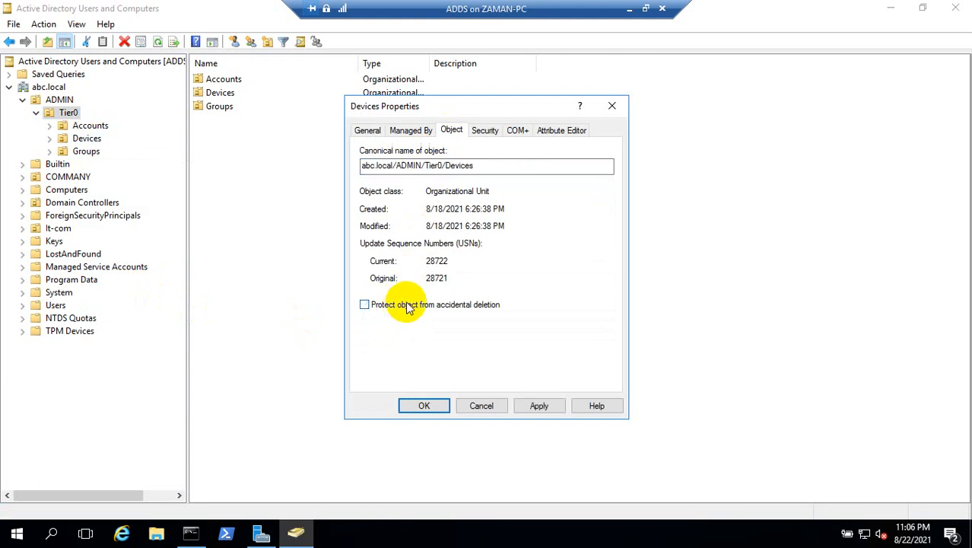
pyautogui.click(424, 406)
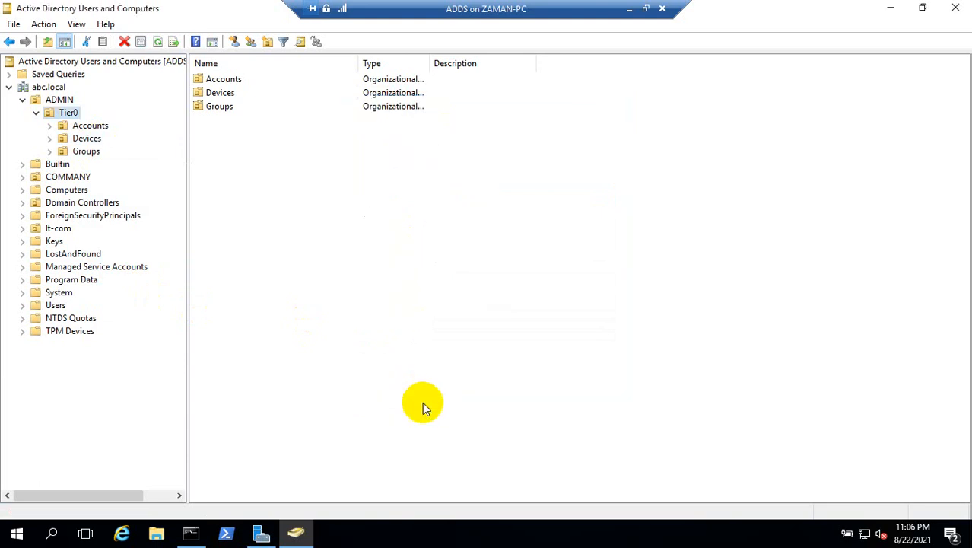
# Step: Turn off accidental-deletion protection for the Accounts organizational unit inside Tier0
pyautogui.rightClick(82, 129)
pyautogui.click(134, 273)
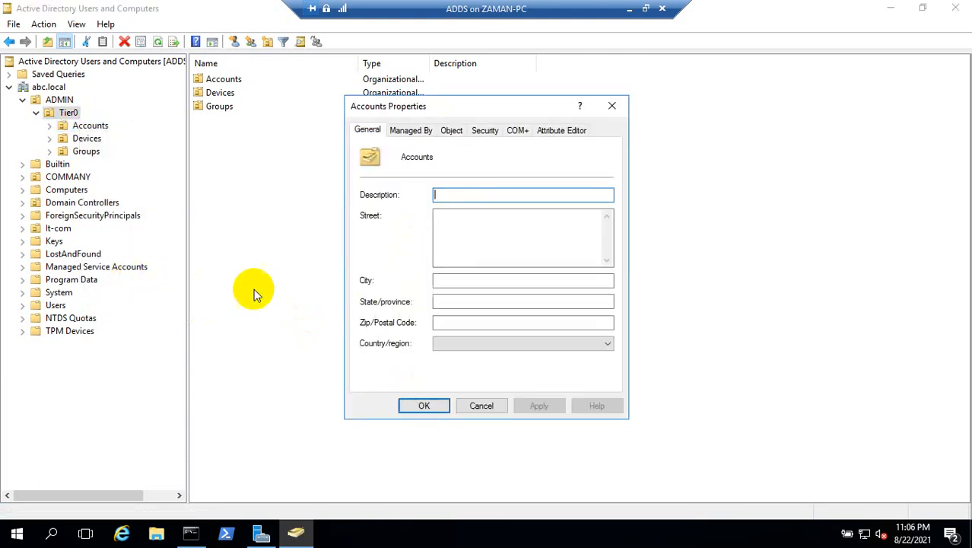
pyautogui.click(459, 133)
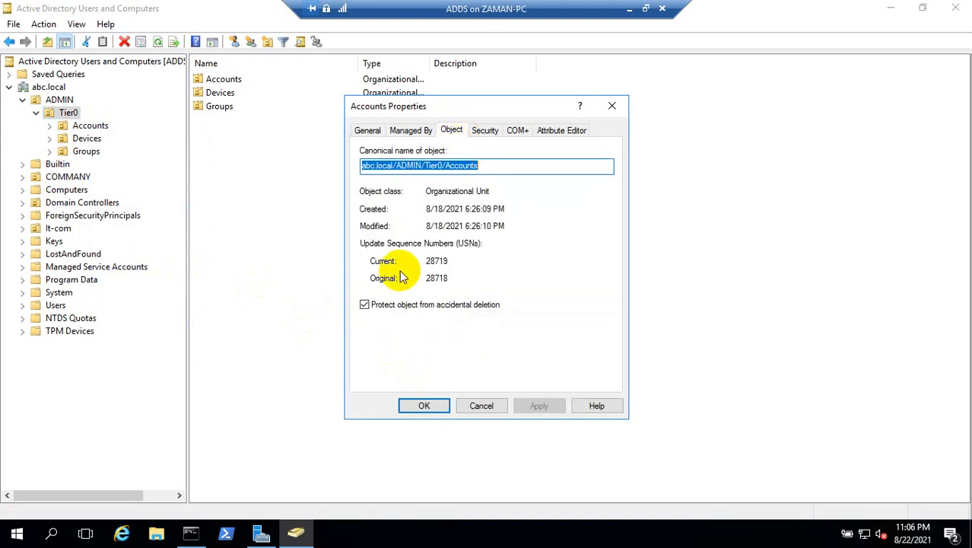
pyautogui.click(366, 304)
pyautogui.click(426, 406)
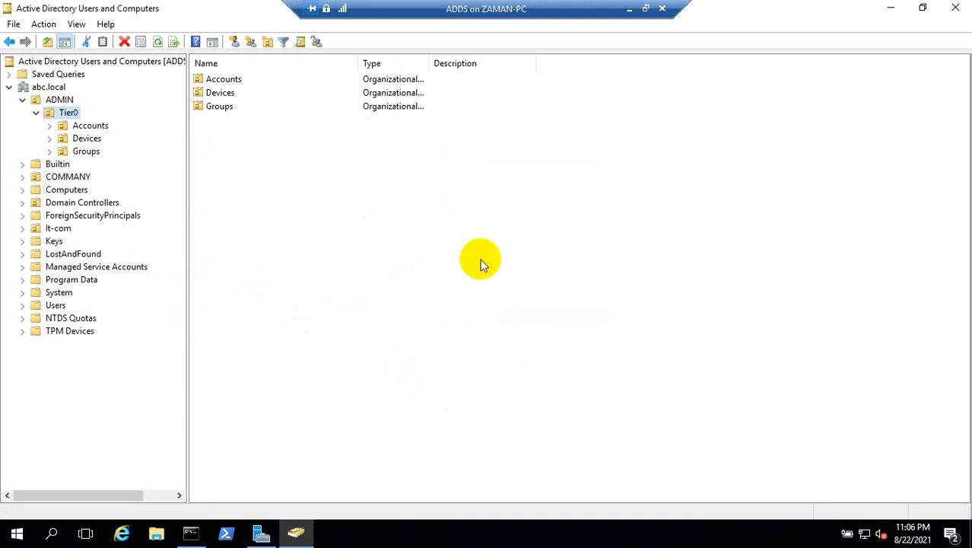
# Step: Turn off accidental-deletion protection for the Tier0 organizational unit inside ADMIN
pyautogui.rightClick(70, 114)
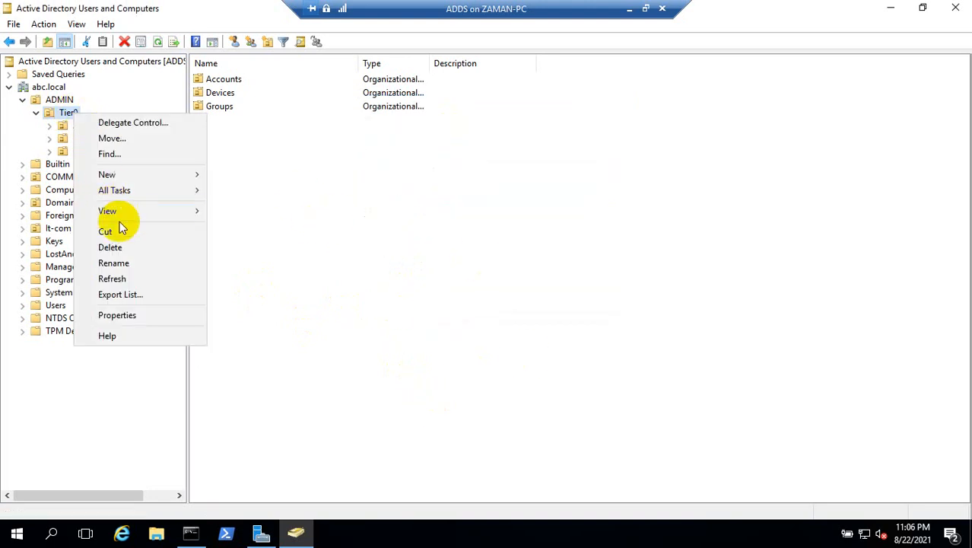
pyautogui.click(140, 315)
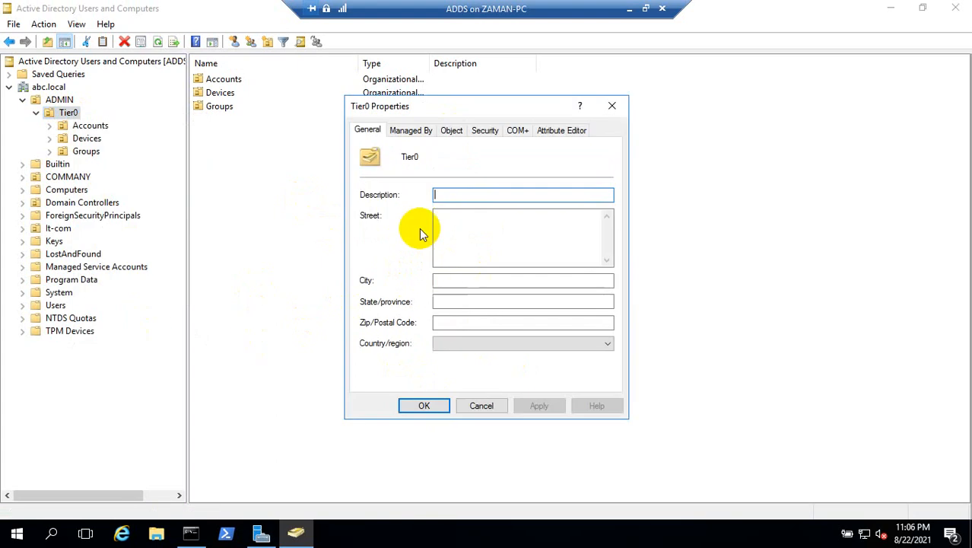
pyautogui.click(452, 134)
pyautogui.click(365, 304)
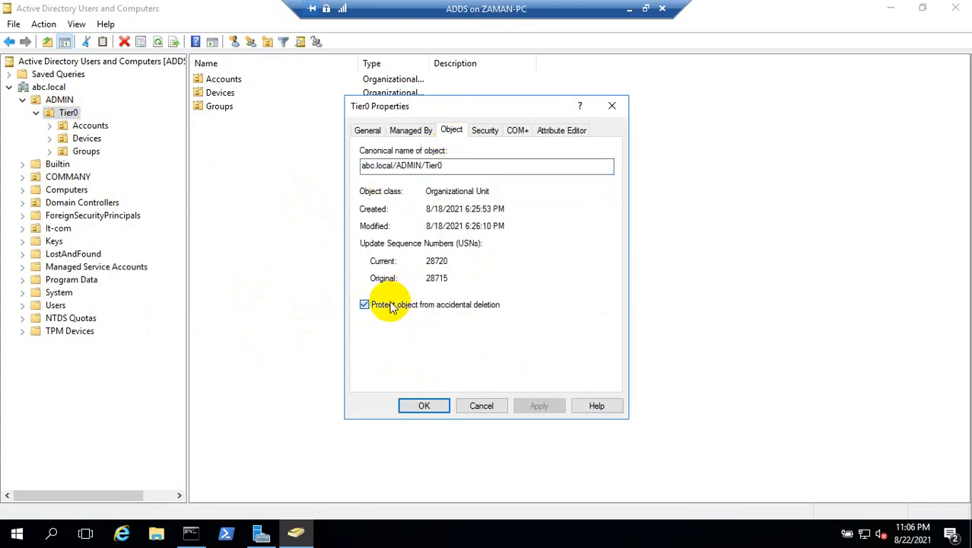
pyautogui.click(425, 407)
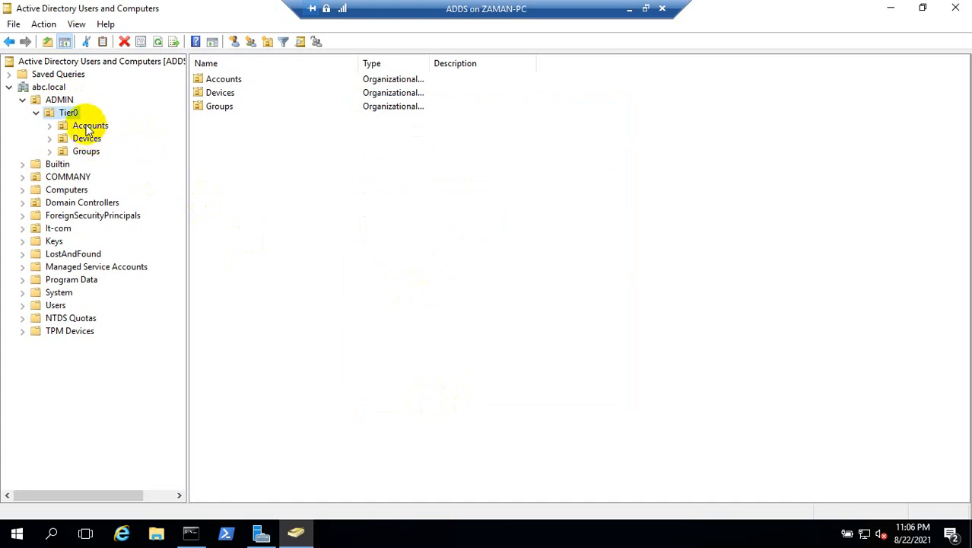
# Step: Delete the ADMIN organizational unit together with all the objects it contains, without using the Delete Subtree server control
pyautogui.rightClick(63, 100)
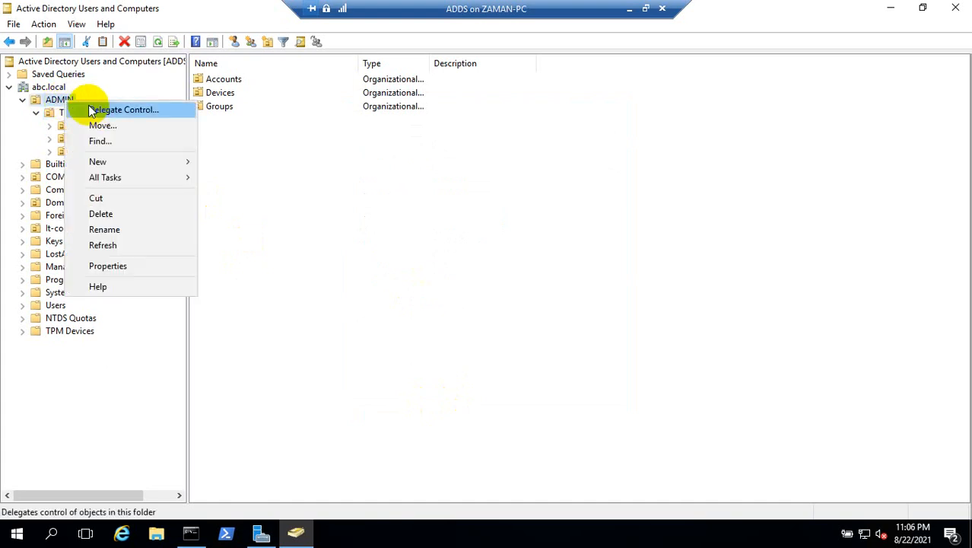
pyautogui.click(130, 214)
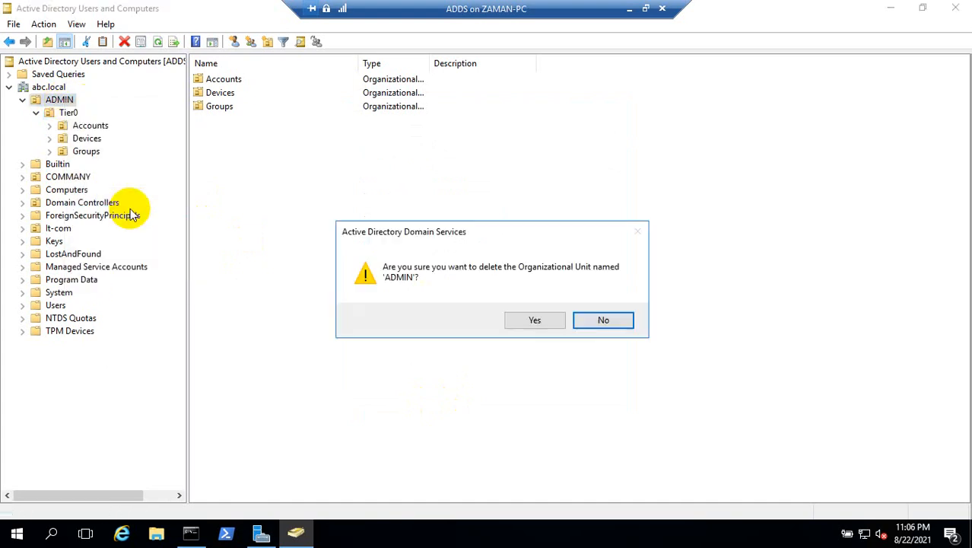
pyautogui.click(544, 321)
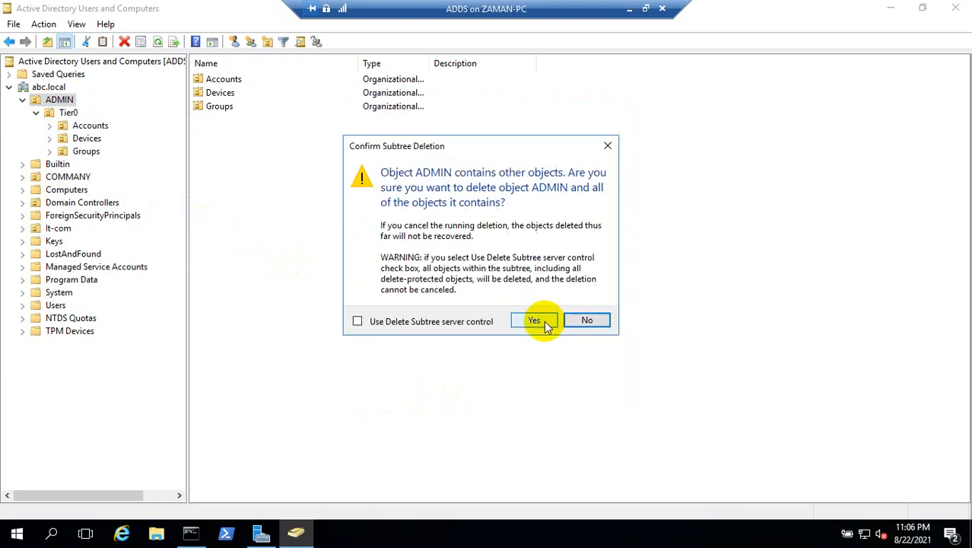
pyautogui.click(536, 320)
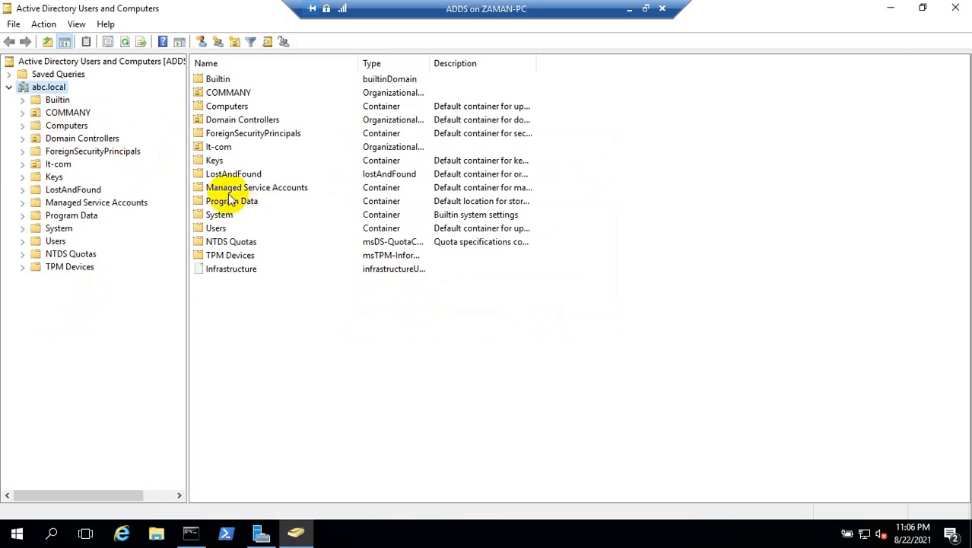
# Step: Expand the COMMANY organizational unit and turn off accidental-deletion protection for its COMPUTERS unit
pyautogui.rightClick(78, 115)
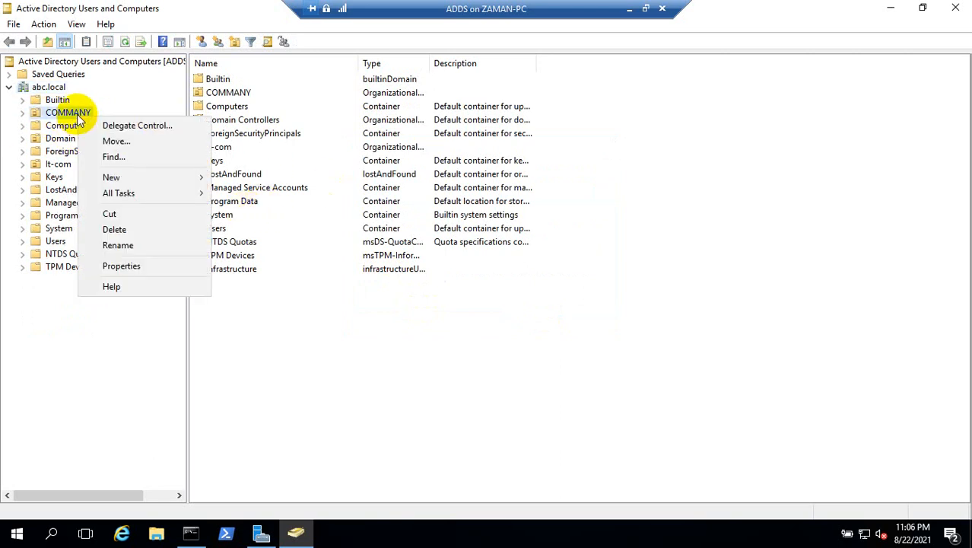
pyautogui.click(56, 111)
pyautogui.doubleClick(57, 111)
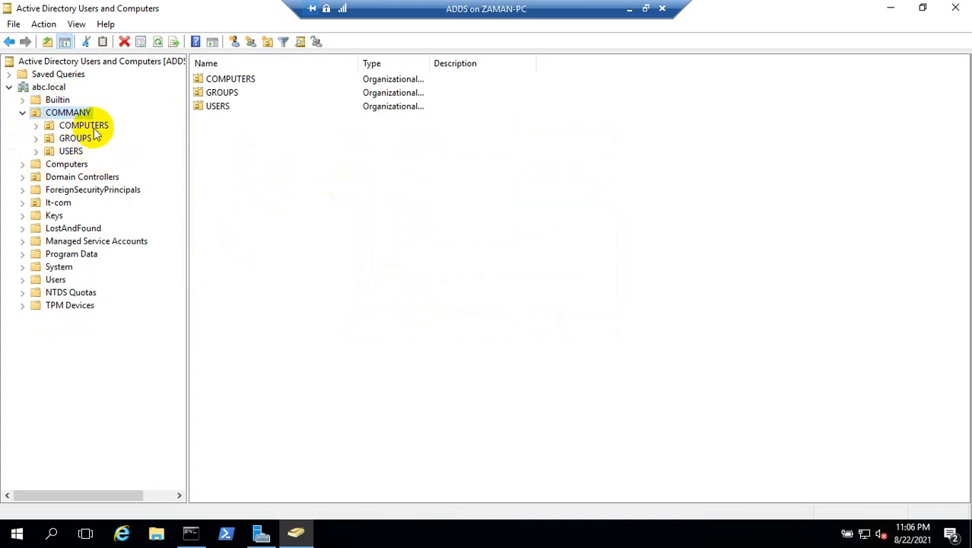
pyautogui.rightClick(86, 127)
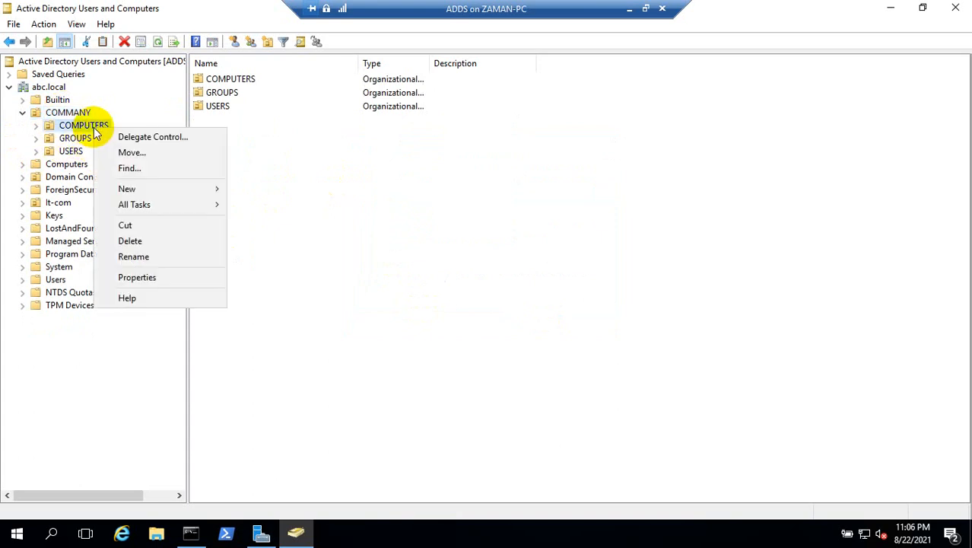
pyautogui.click(154, 279)
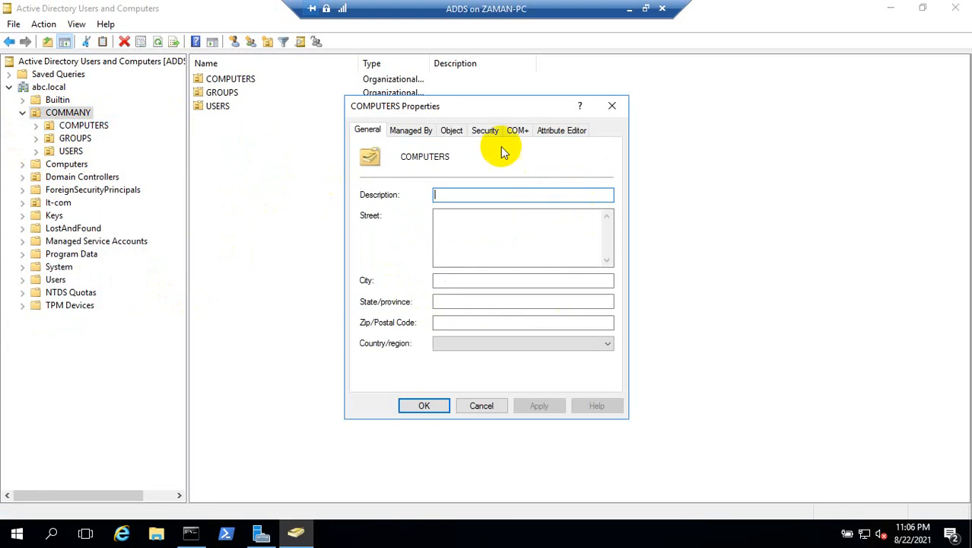
pyautogui.click(453, 131)
pyautogui.click(367, 304)
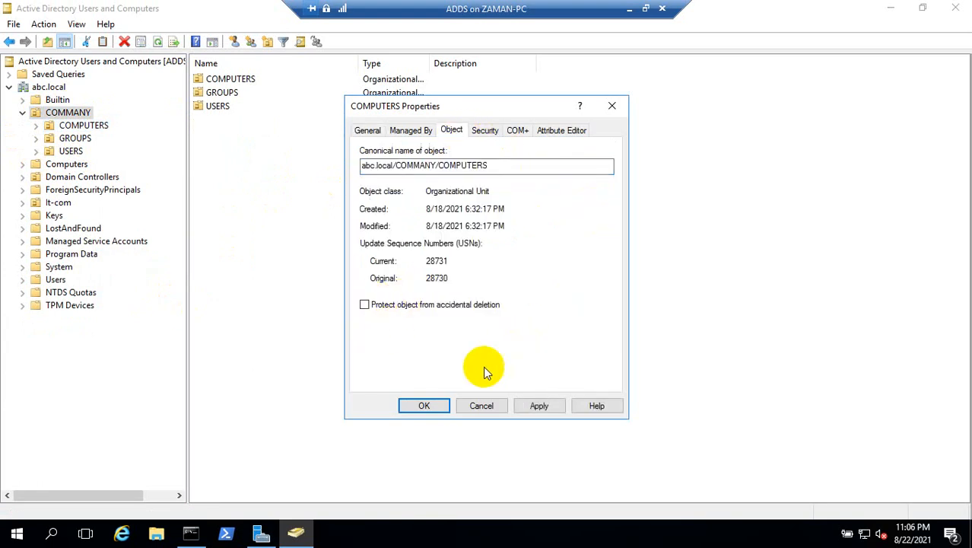
pyautogui.click(436, 405)
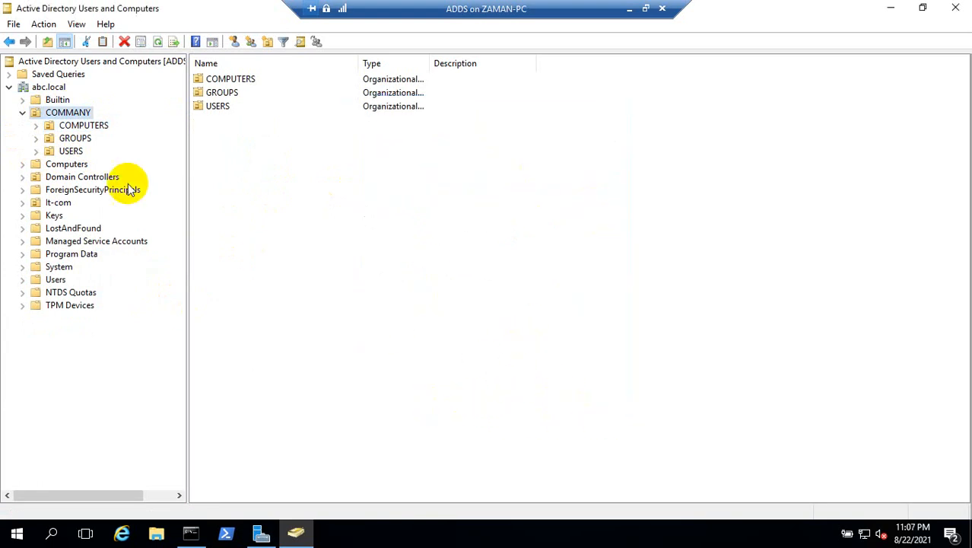
# Step: Turn off accidental-deletion protection for the GROUPS organizational unit inside COMMANY
pyautogui.rightClick(70, 138)
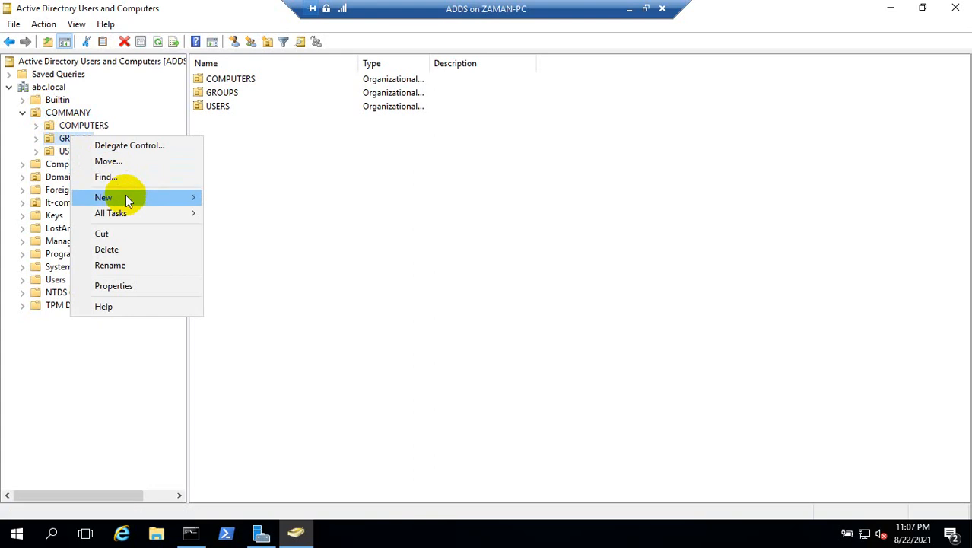
pyautogui.click(137, 286)
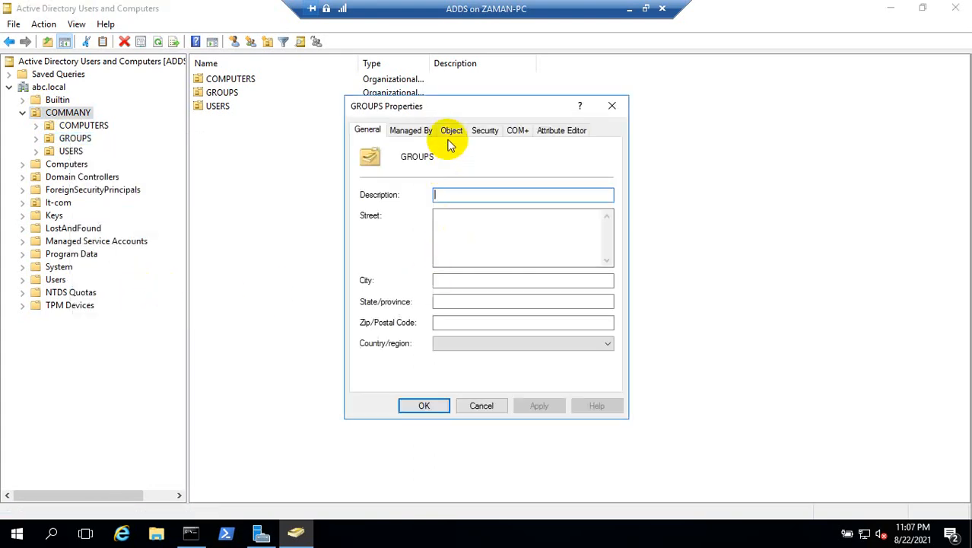
pyautogui.click(451, 131)
pyautogui.click(364, 305)
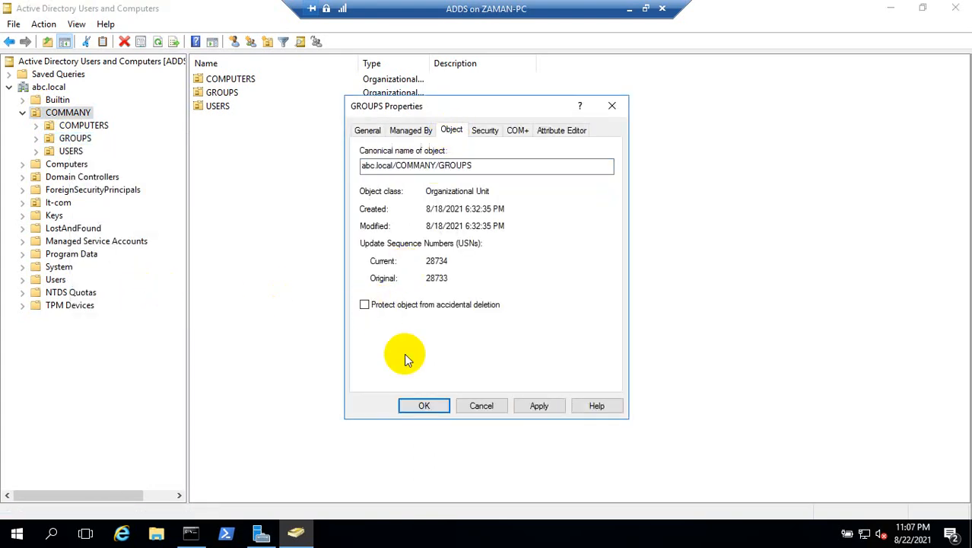
pyautogui.click(424, 405)
# Step: Turn off accidental-deletion protection for the USERS organizational unit inside COMMANY
pyautogui.rightClick(70, 151)
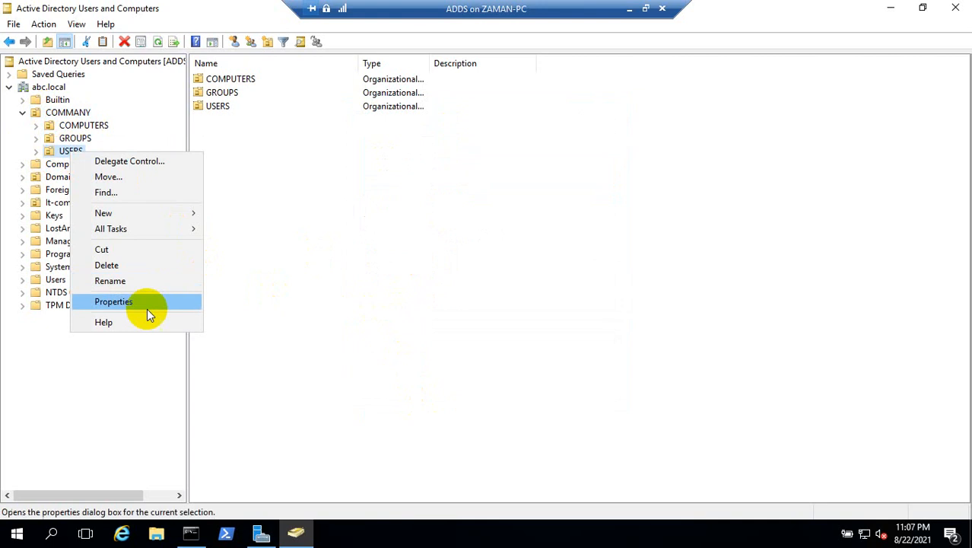
pyautogui.click(146, 304)
pyautogui.click(454, 131)
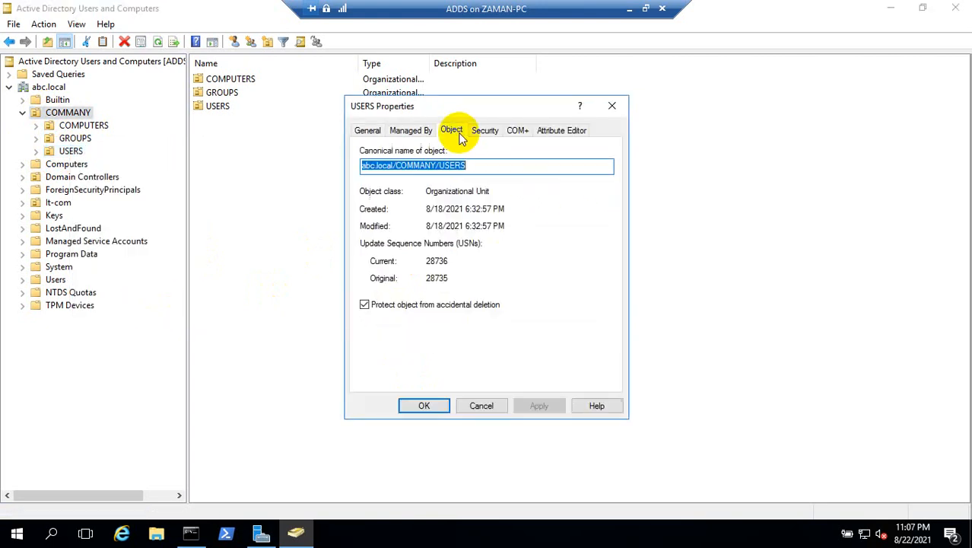
pyautogui.click(365, 305)
pyautogui.click(420, 404)
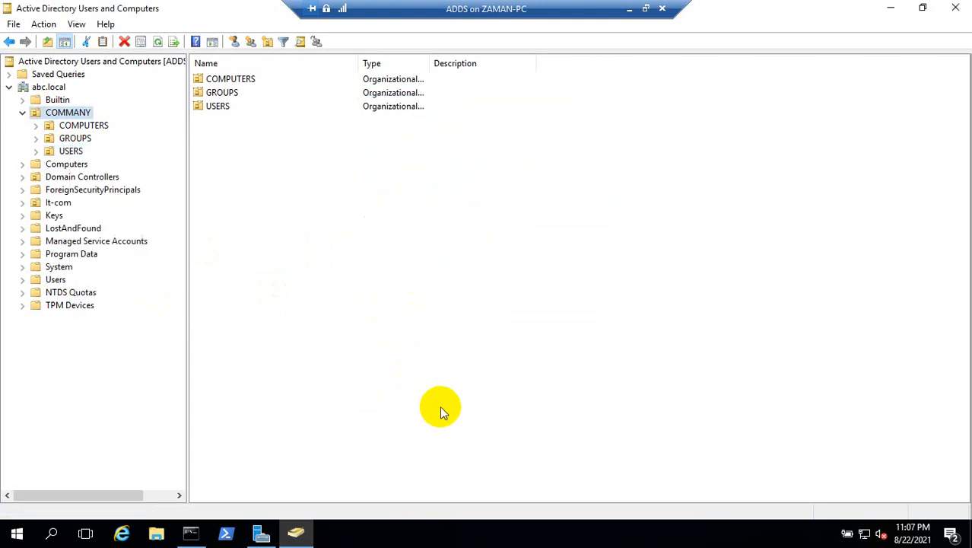
# Step: Turn off accidental-deletion protection for the parent COMMANY organizational unit itself
pyautogui.rightClick(79, 115)
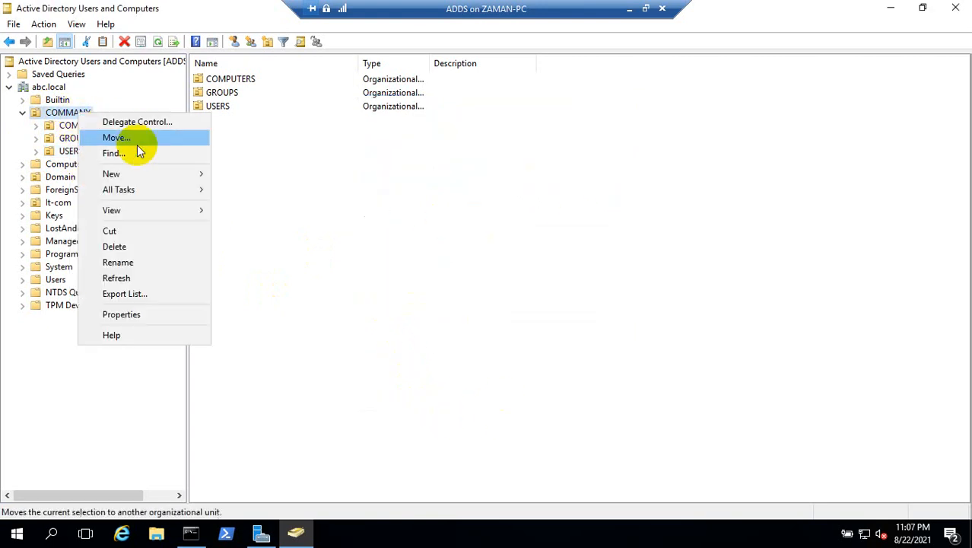
pyautogui.click(178, 313)
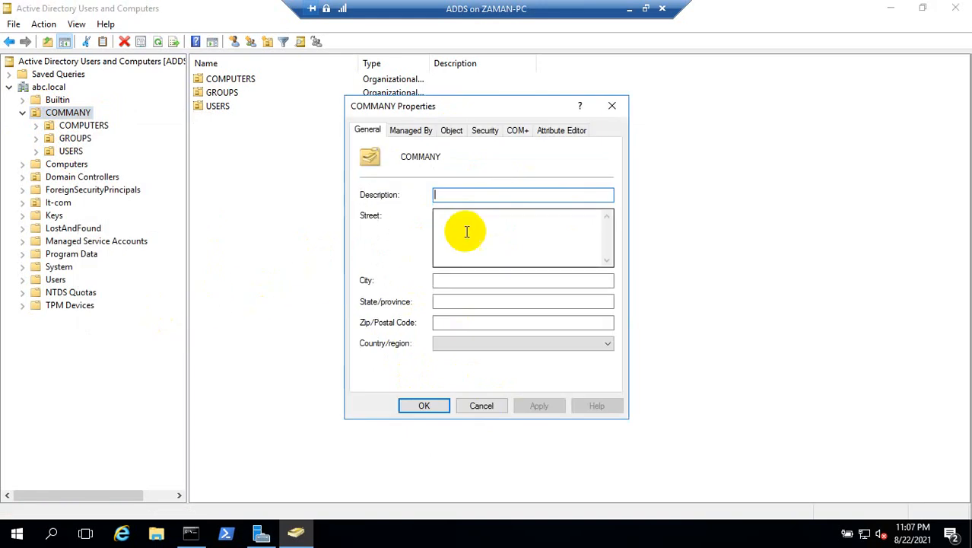
pyautogui.click(451, 131)
pyautogui.click(367, 305)
pyautogui.click(423, 405)
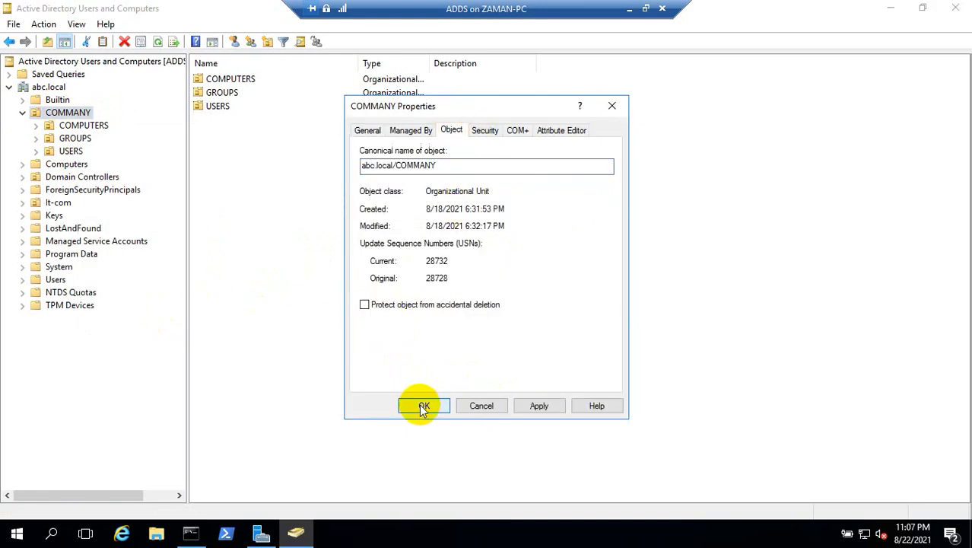
# Step: Delete the COMMANY organizational unit together with all the objects it contains
pyautogui.rightClick(89, 114)
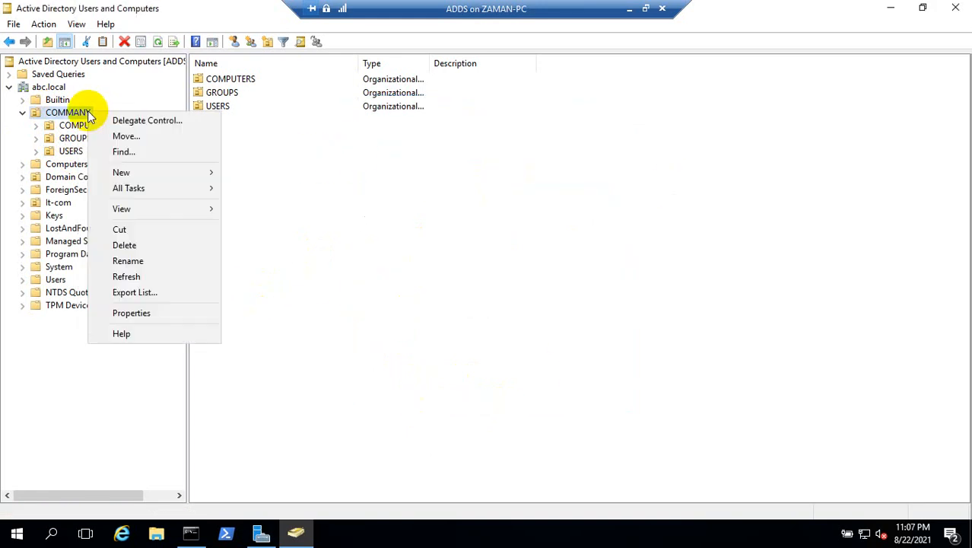
pyautogui.click(154, 247)
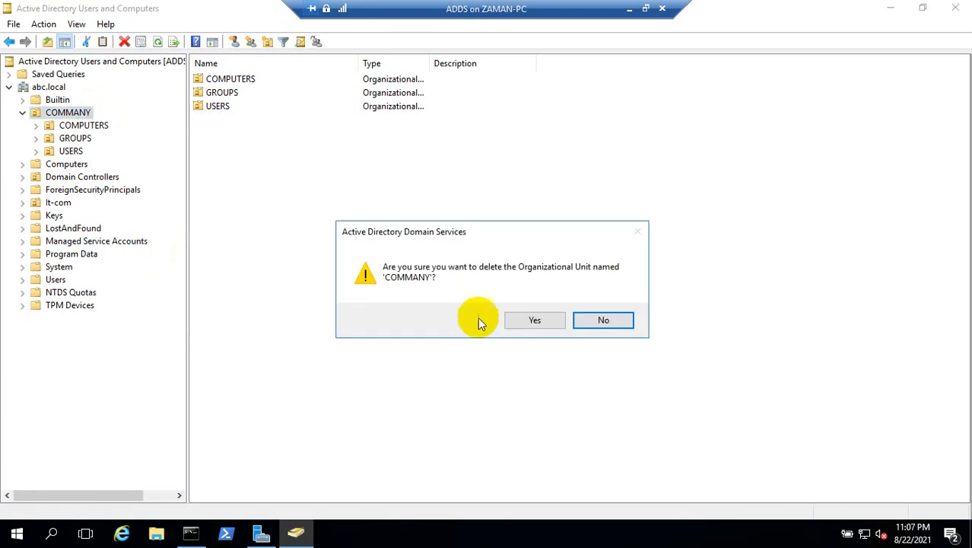
pyautogui.click(530, 321)
pyautogui.click(528, 320)
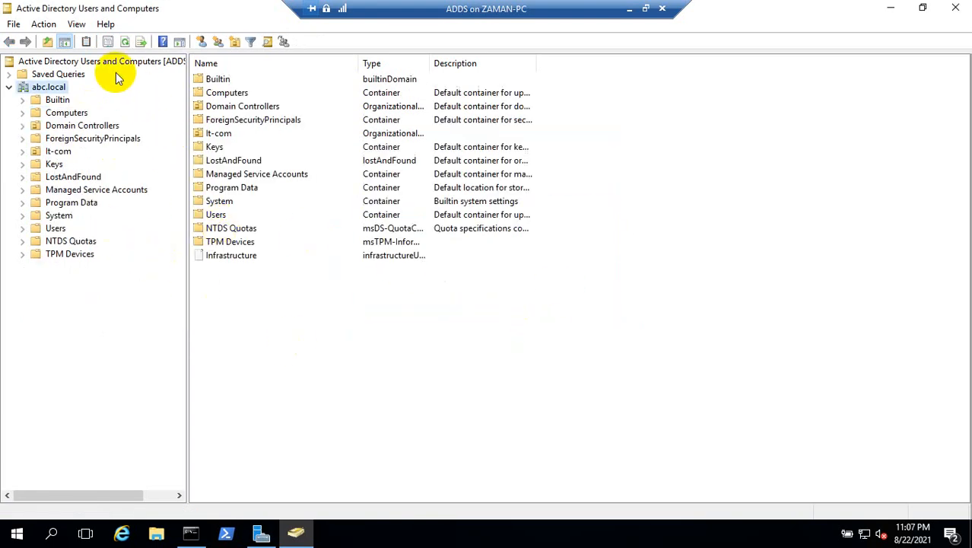
# Step: Turn off the Advanced Features view and try to delete the It-com organizational unit from abc.local
pyautogui.click(76, 24)
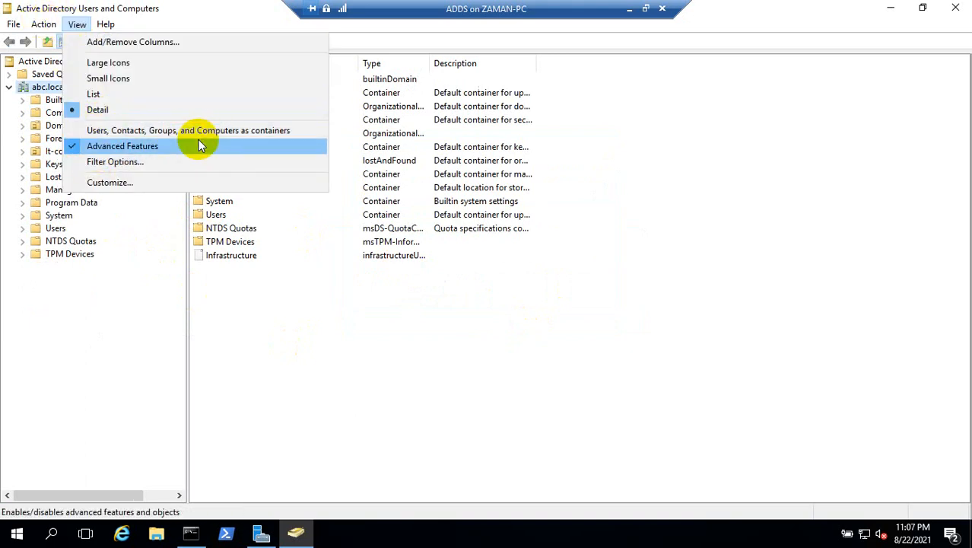
pyautogui.click(80, 147)
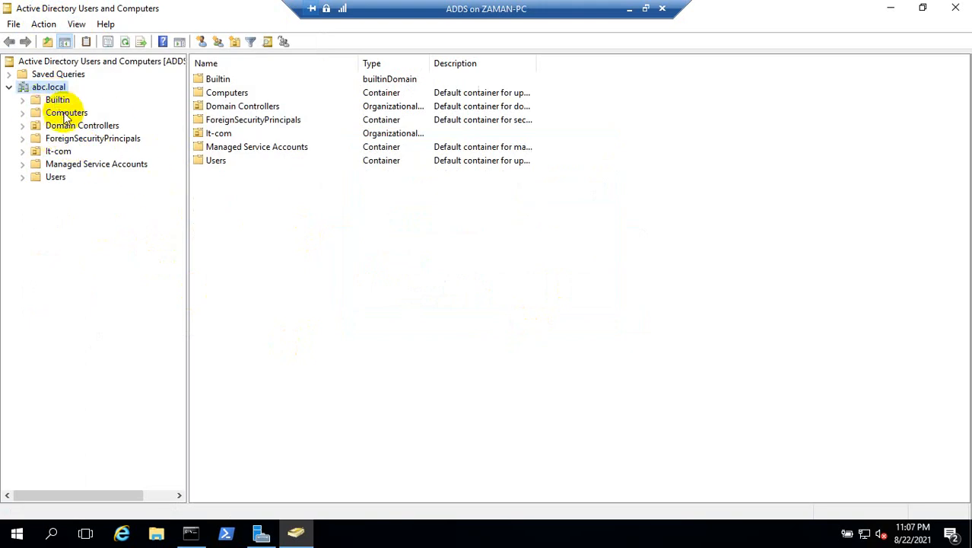
pyautogui.rightClick(58, 152)
pyautogui.click(123, 272)
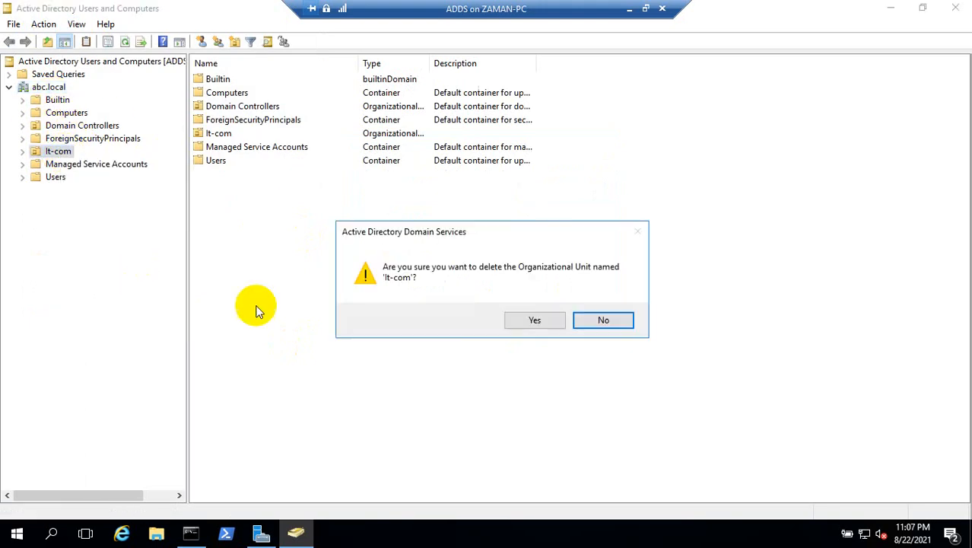
pyautogui.click(558, 329)
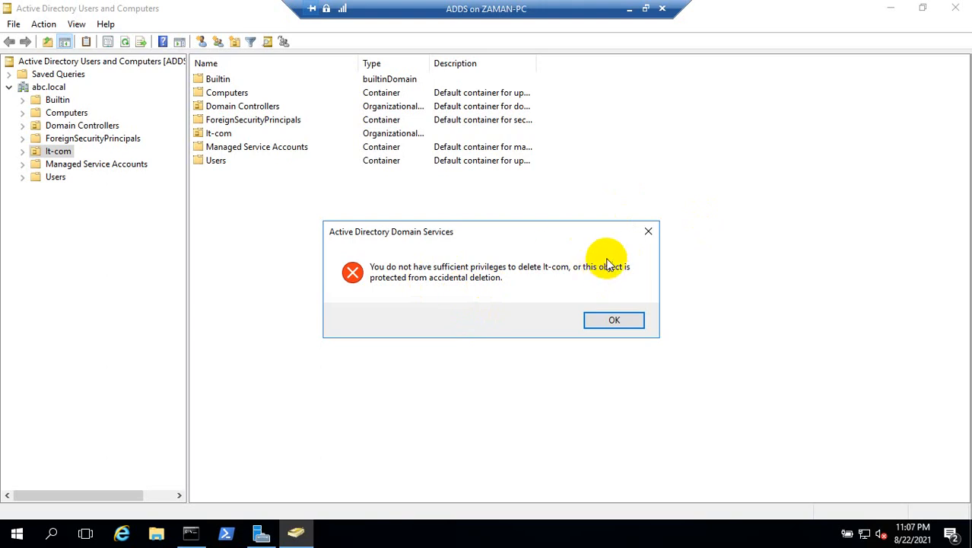
pyautogui.click(645, 232)
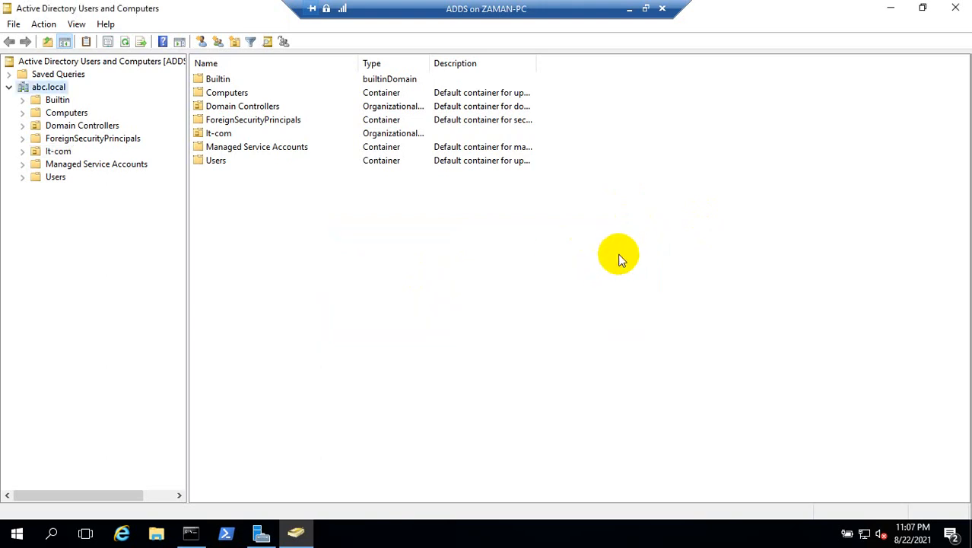
pyautogui.click(634, 10)
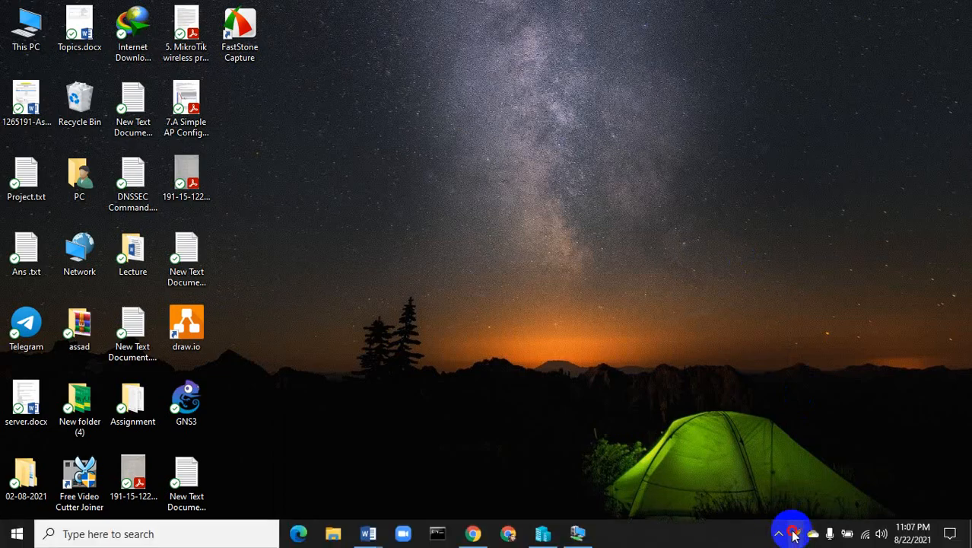
pyautogui.click(793, 535)
pyautogui.rightClick(764, 450)
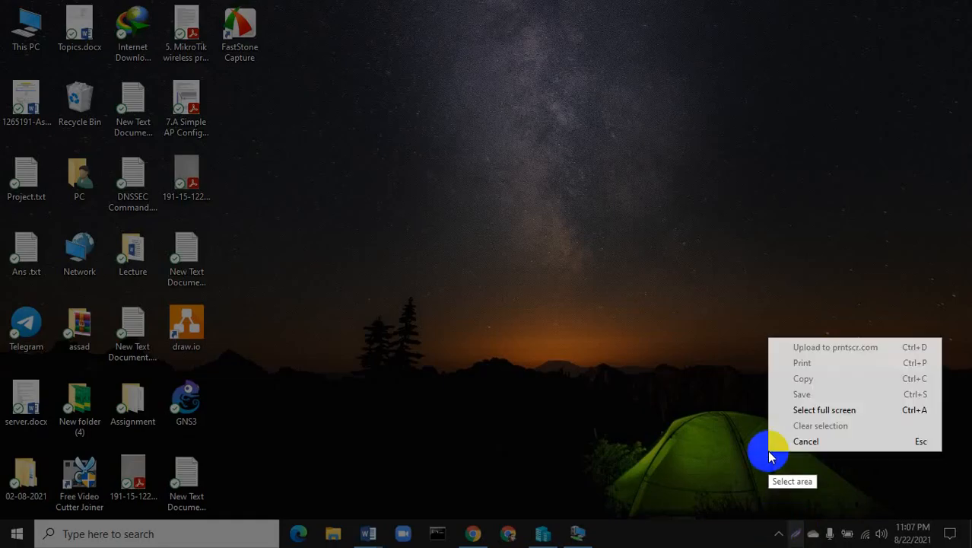
pyautogui.click(799, 440)
pyautogui.click(778, 535)
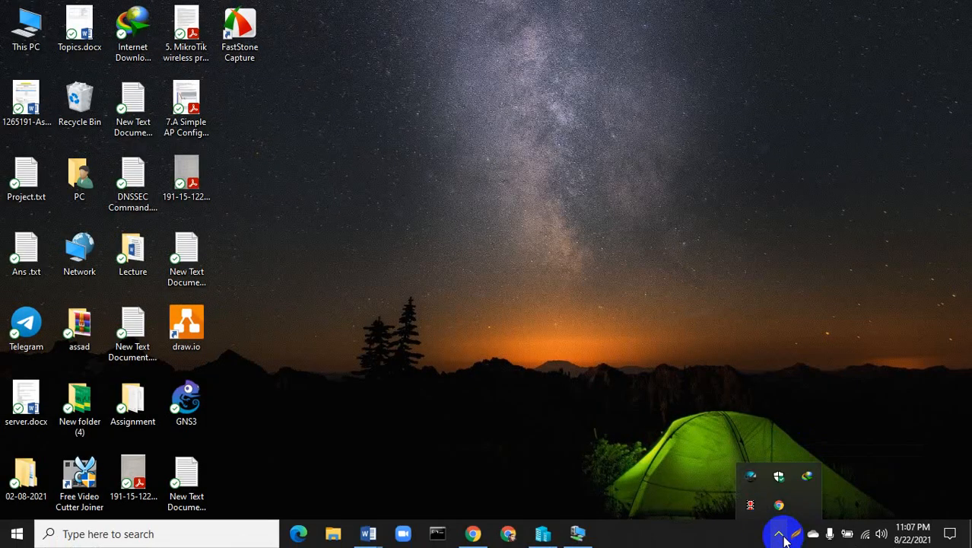